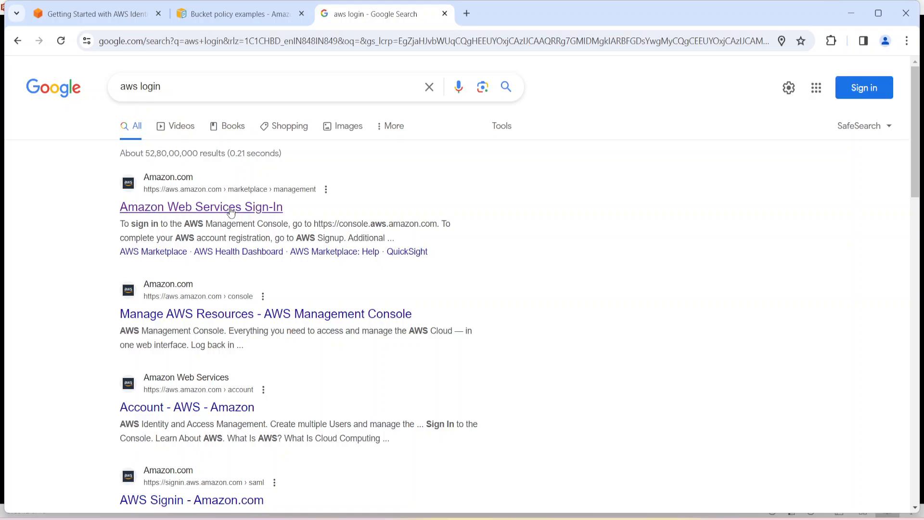
click(231, 208)
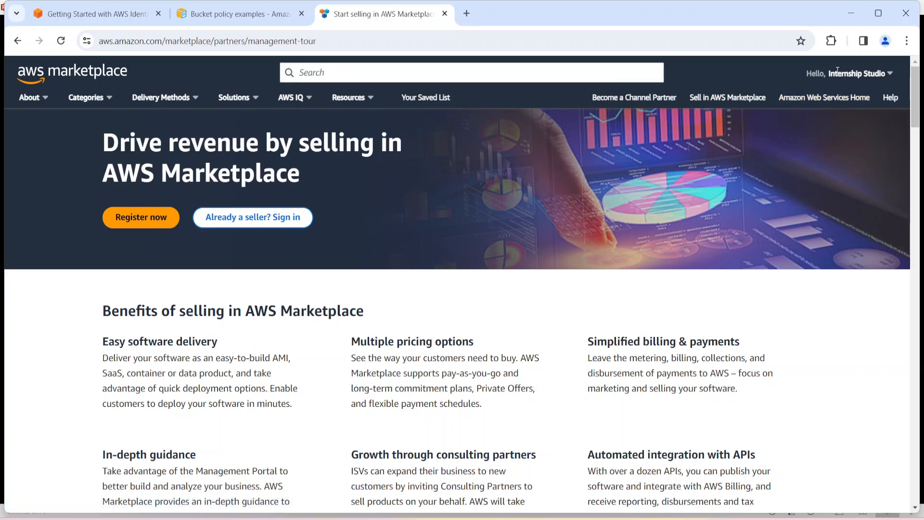
mouse_move(851, 74)
click(17, 41)
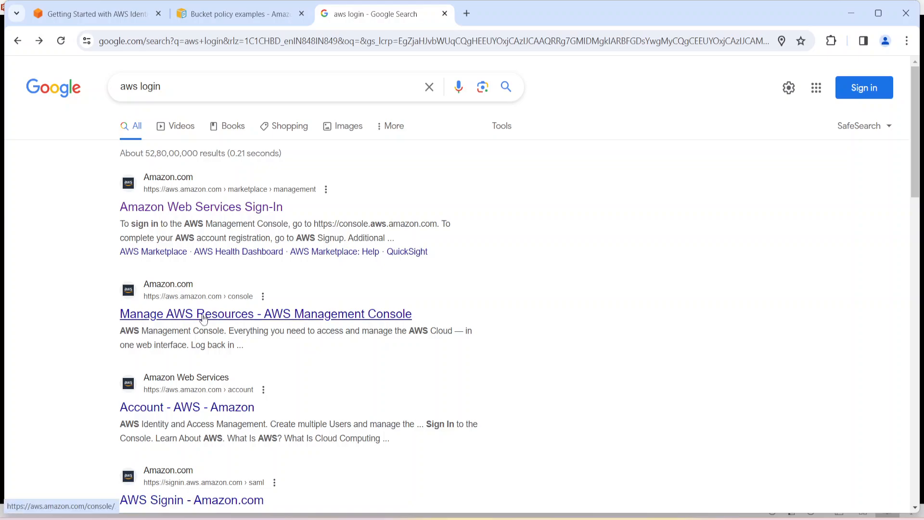
- Search Google for "aws login console", open the AWS Management Console result and log back in to the console
click(196, 87)
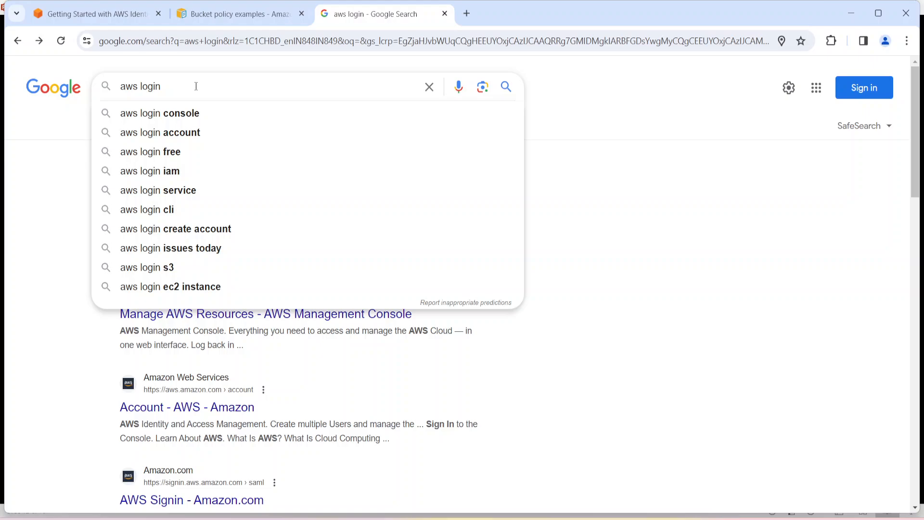
click(192, 120)
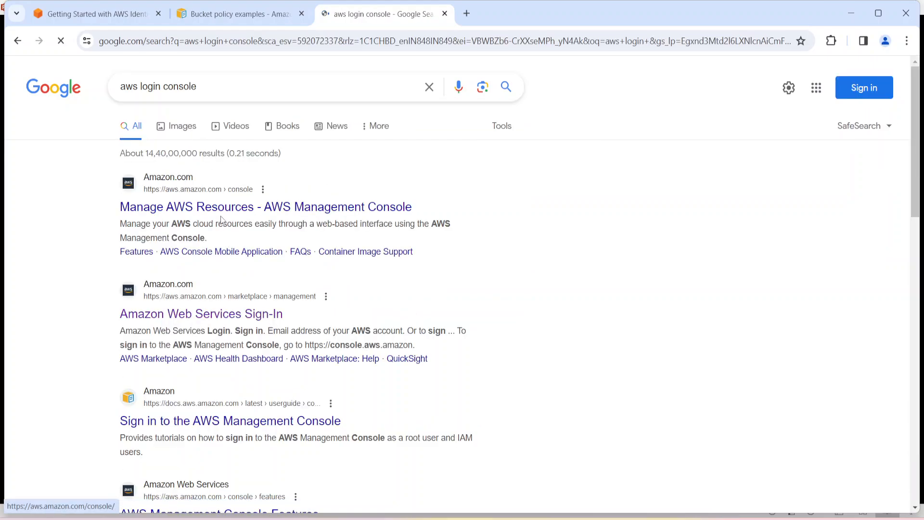
click(223, 210)
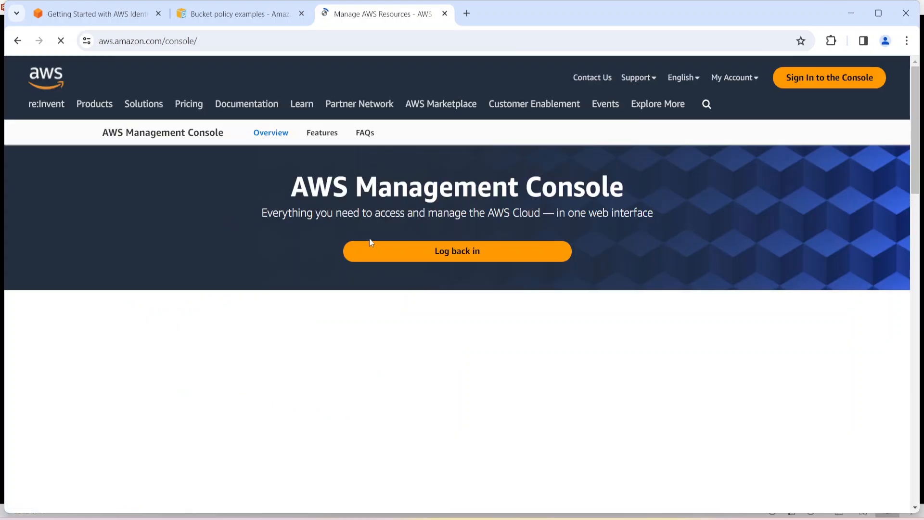
click(401, 259)
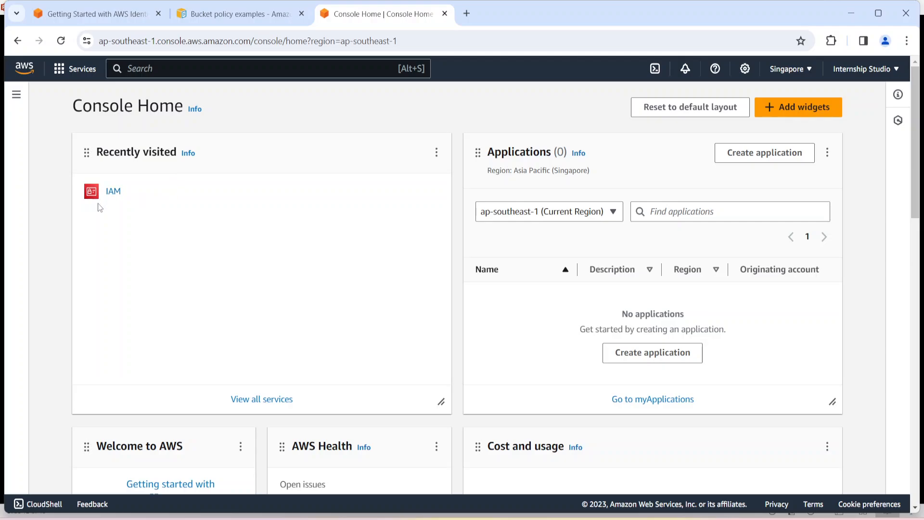
- Search the AWS console for IAM and open the IAM service
click(211, 76)
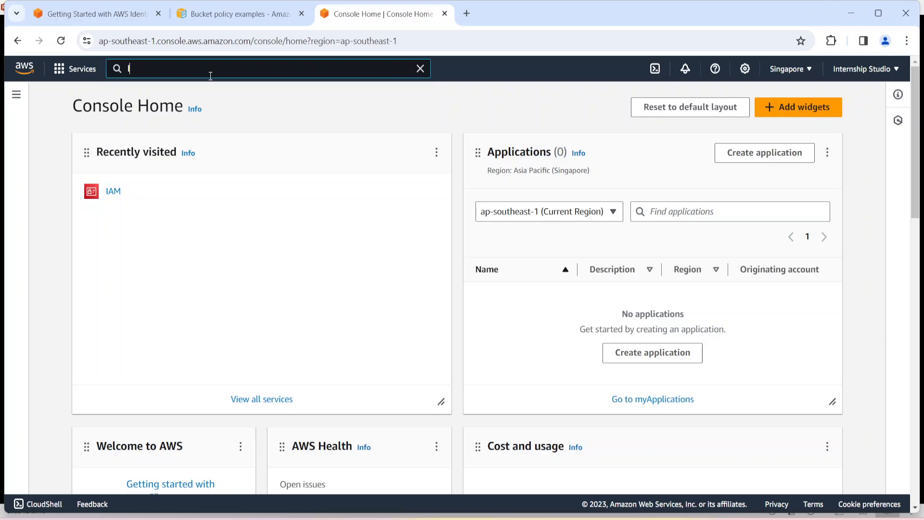
text(IAM)
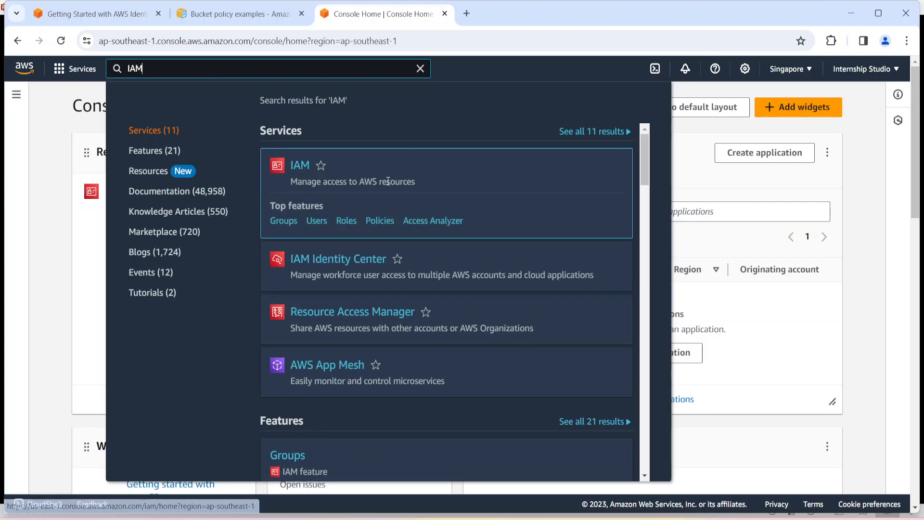
click(303, 166)
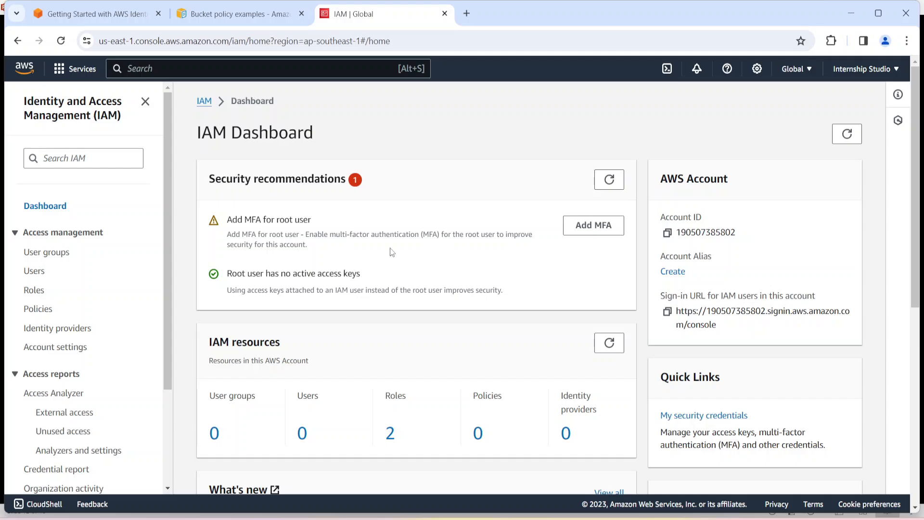
- Start adding MFA for the root user from the IAM dashboard's security recommendations
scroll(409, 262, down, 2)
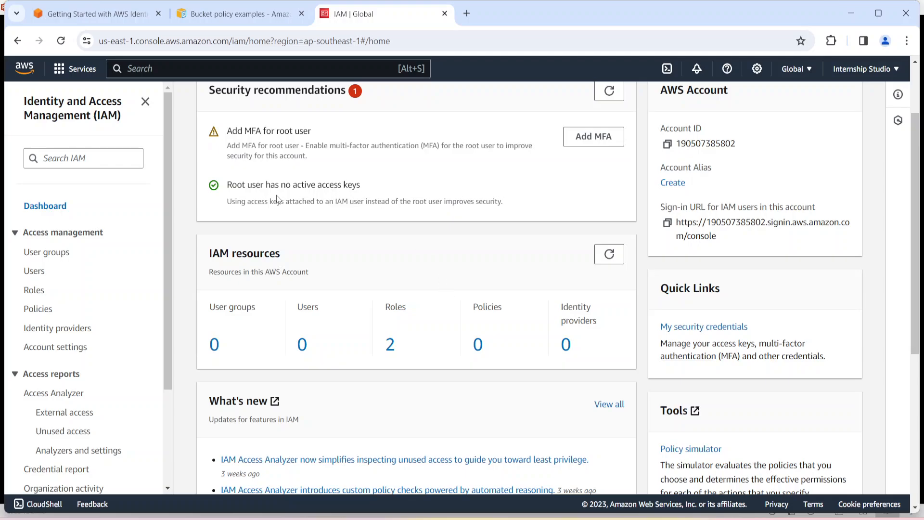
scroll(336, 166, up, 1)
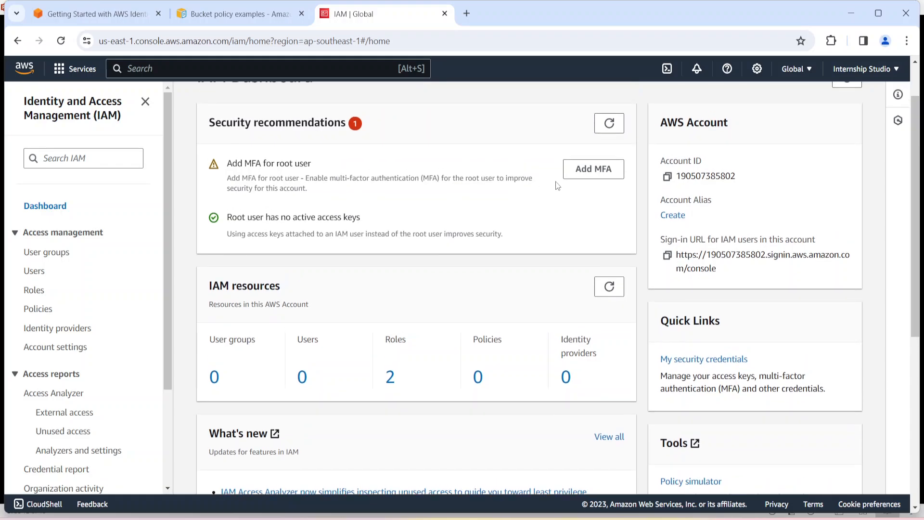
click(573, 175)
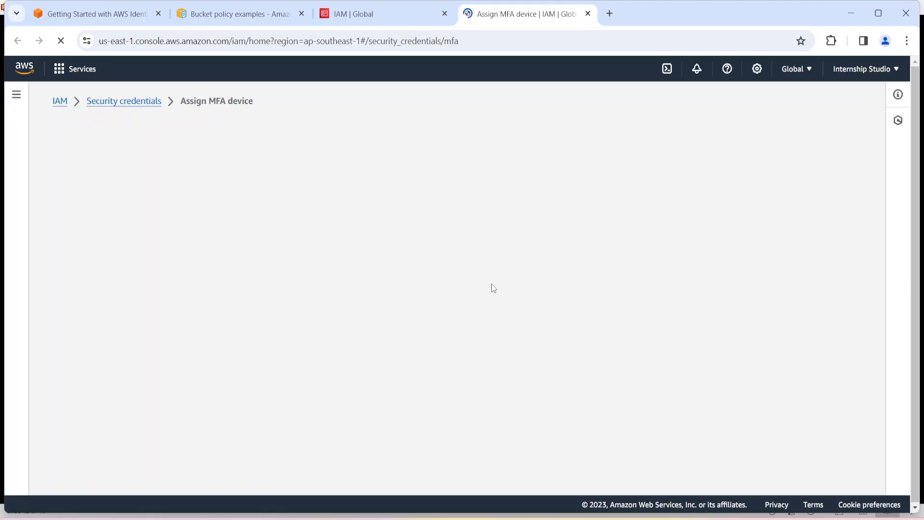
- Name the MFA device "internship-studio"
scroll(493, 288, down, 1)
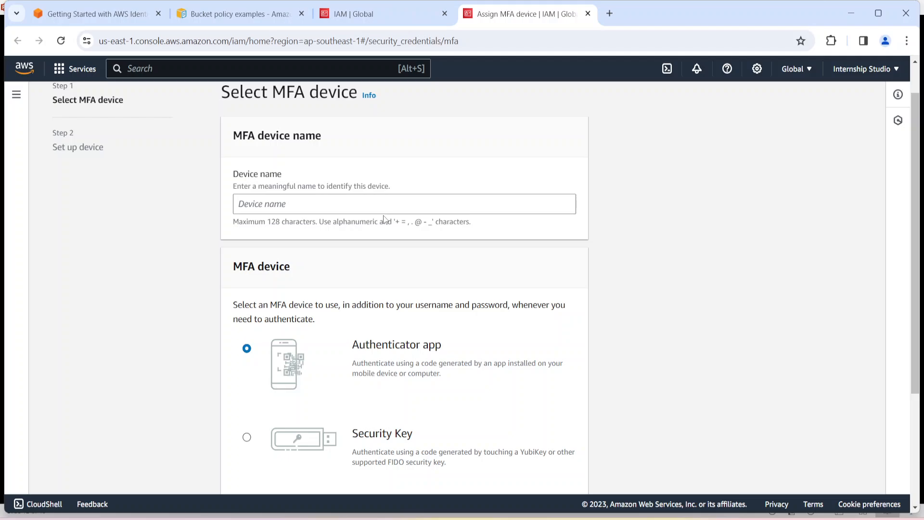
click(371, 206)
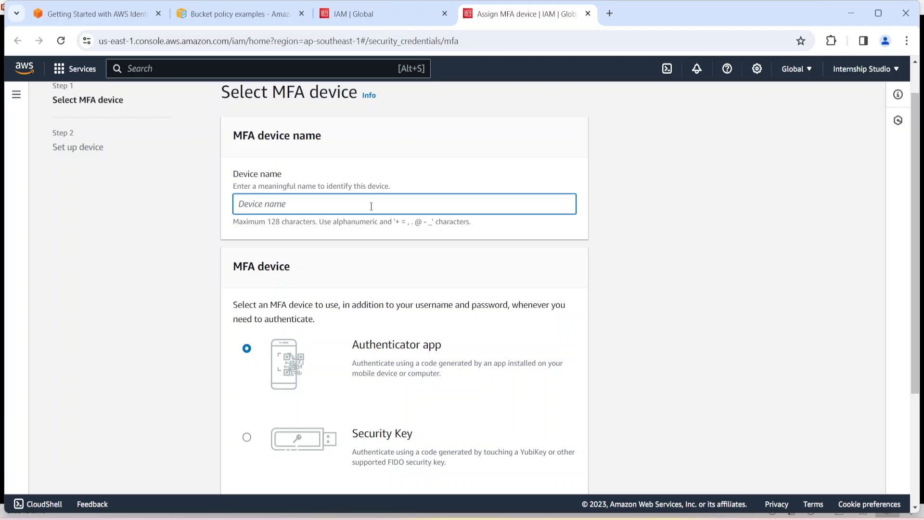
text(INTER)
key(BackSpace)
key(BackSpace)
key(BackSpace)
key(BackSpace)
text(internship-studio)
- Use Authenticator app as the MFA device type and proceed to the device setup
scroll(417, 310, down, 3)
scroll(416, 310, down, 1)
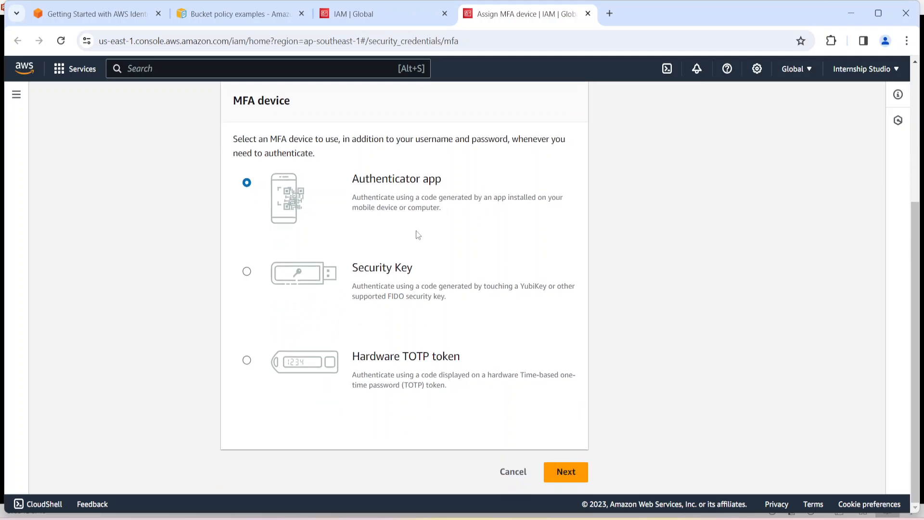
scroll(416, 235, up, 4)
scroll(416, 235, down, 4)
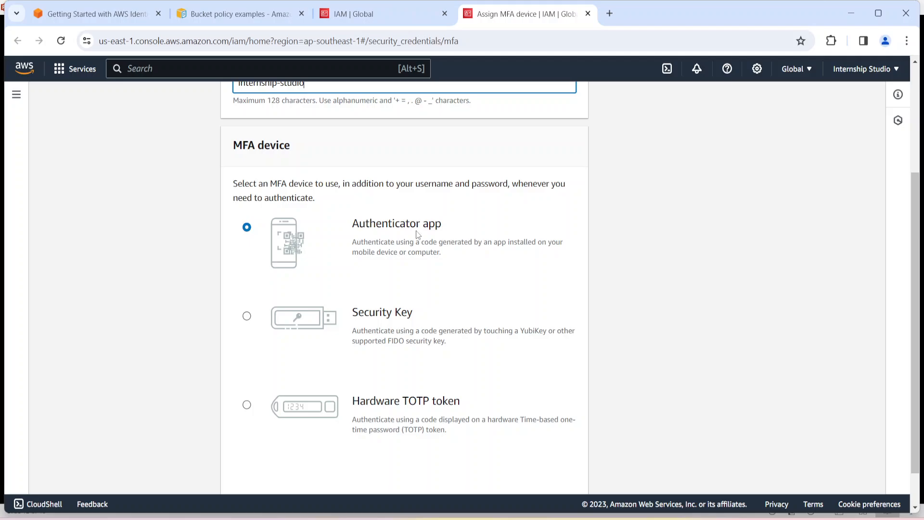
click(530, 441)
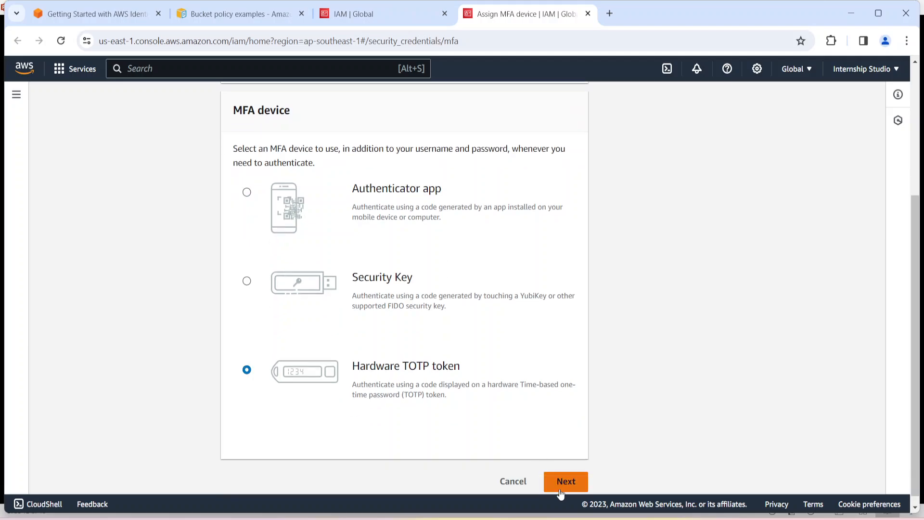
click(385, 217)
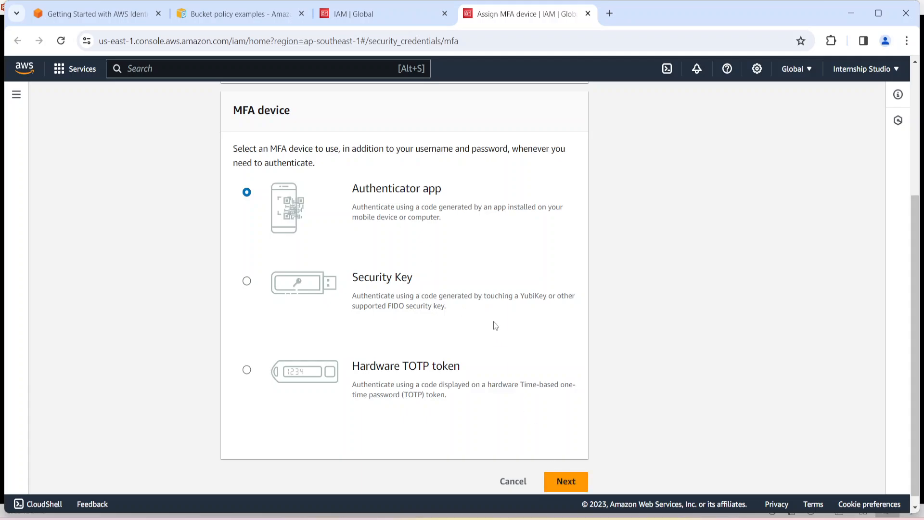
scroll(454, 244, up, 2)
scroll(454, 243, down, 2)
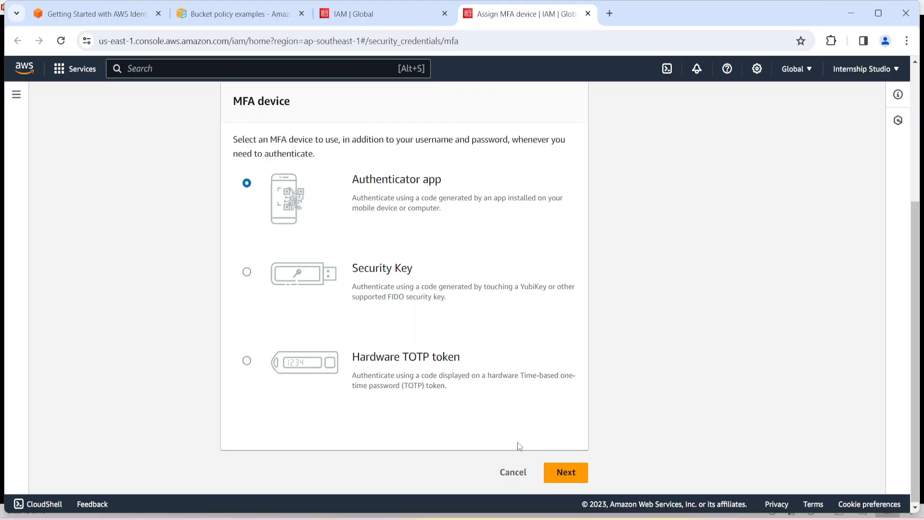
click(559, 472)
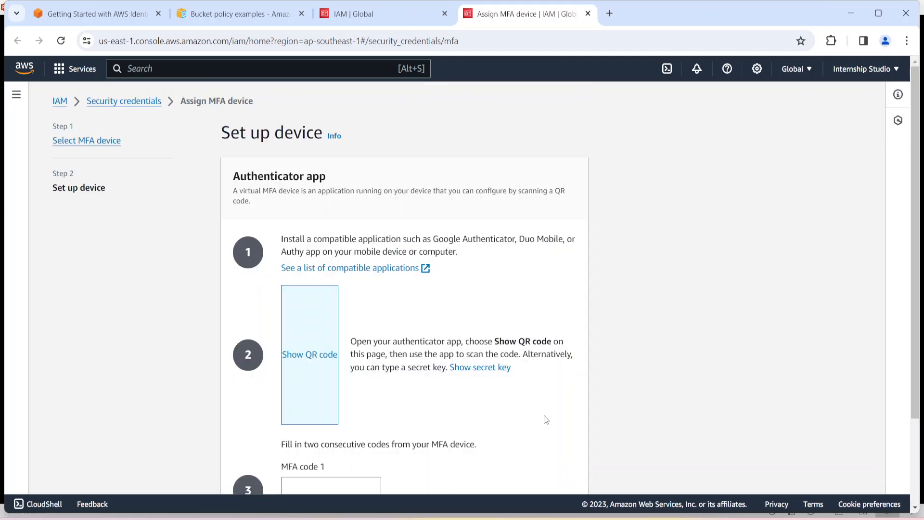
- Review AWS's list of compatible authenticator apps and other supported MFA methods, and return to the device setup
scroll(509, 329, down, 1)
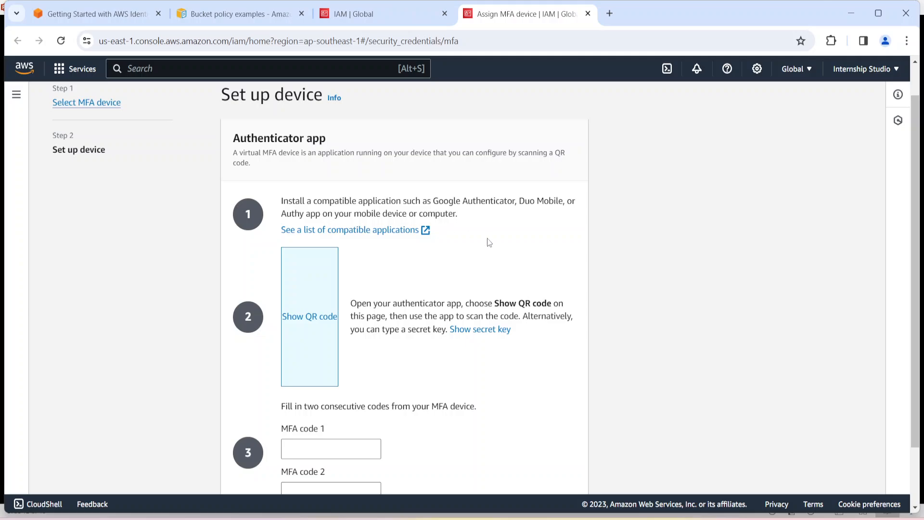
click(426, 232)
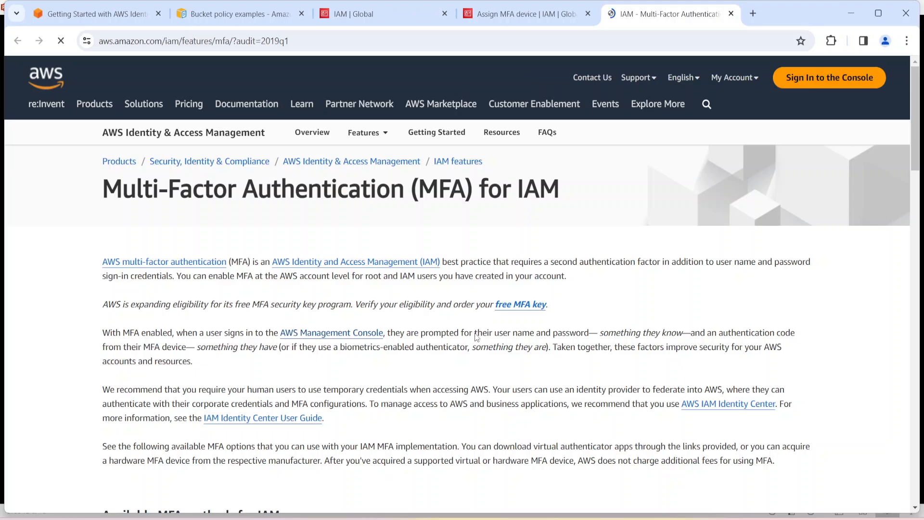
scroll(477, 337, down, 3)
scroll(476, 336, up, 3)
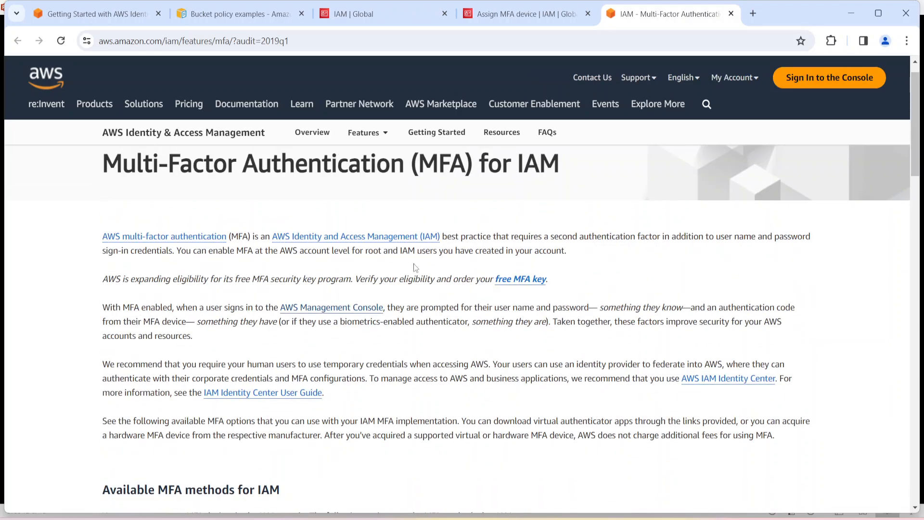
scroll(455, 282, down, 1)
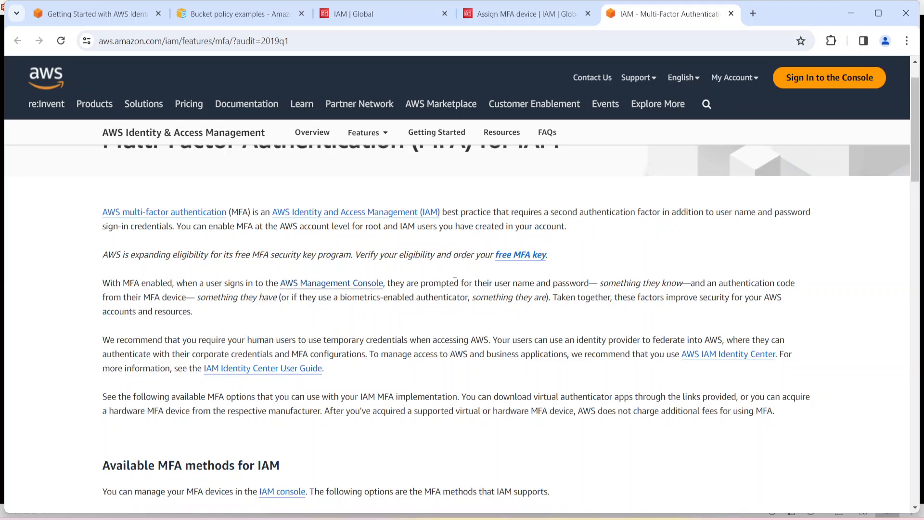
scroll(454, 282, down, 5)
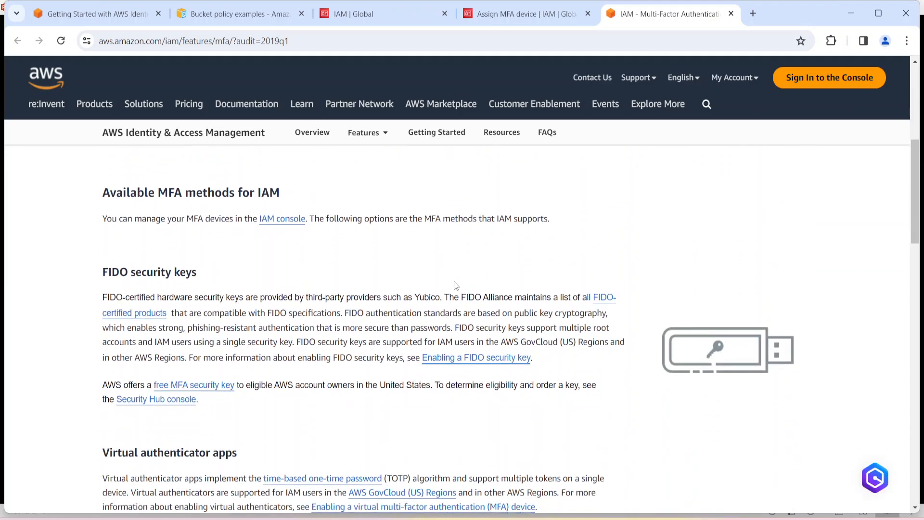
scroll(454, 282, down, 2)
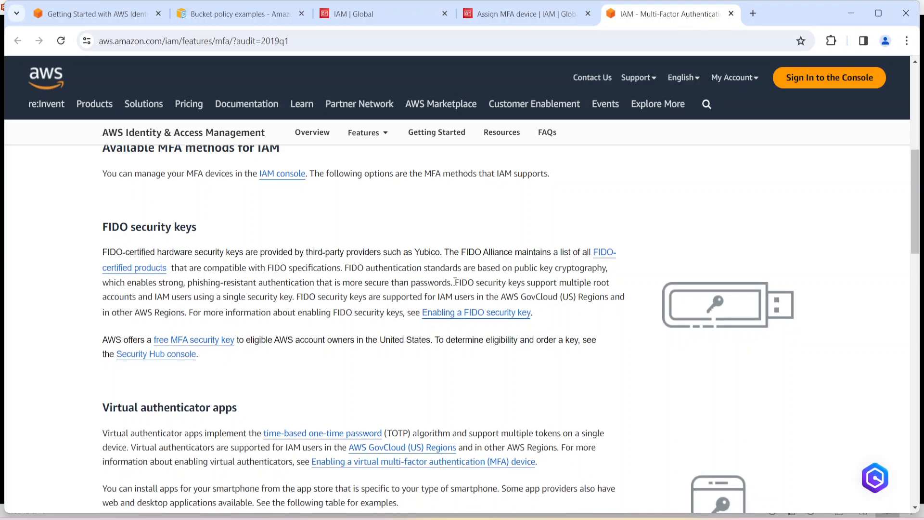
scroll(415, 260, down, 3)
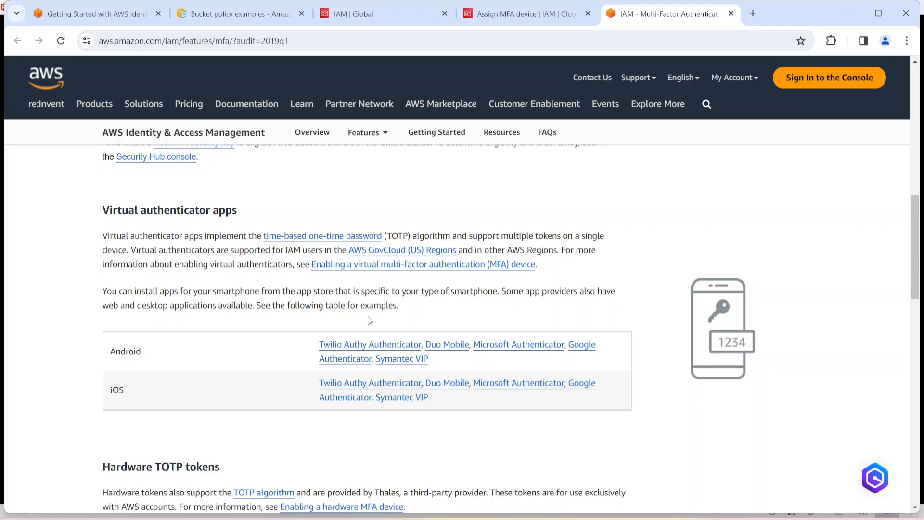
scroll(366, 320, down, 1)
scroll(273, 330, down, 2)
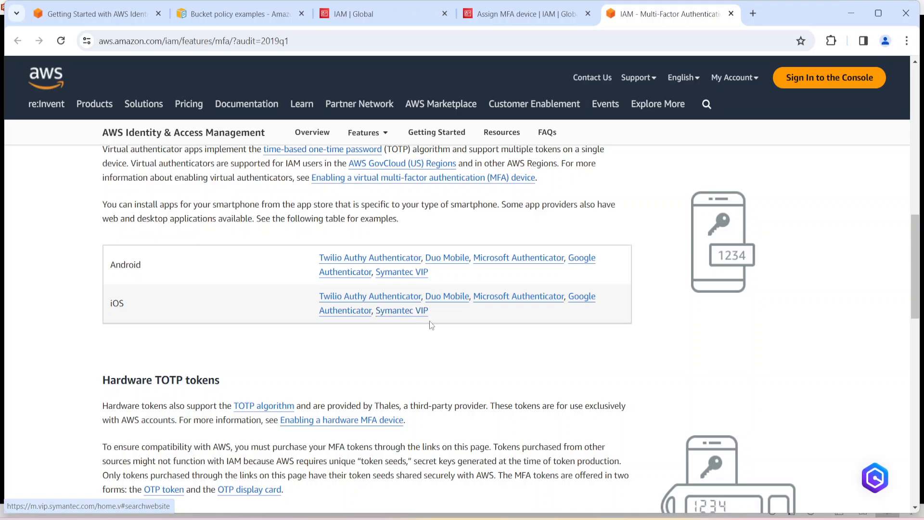
scroll(438, 322, down, 6)
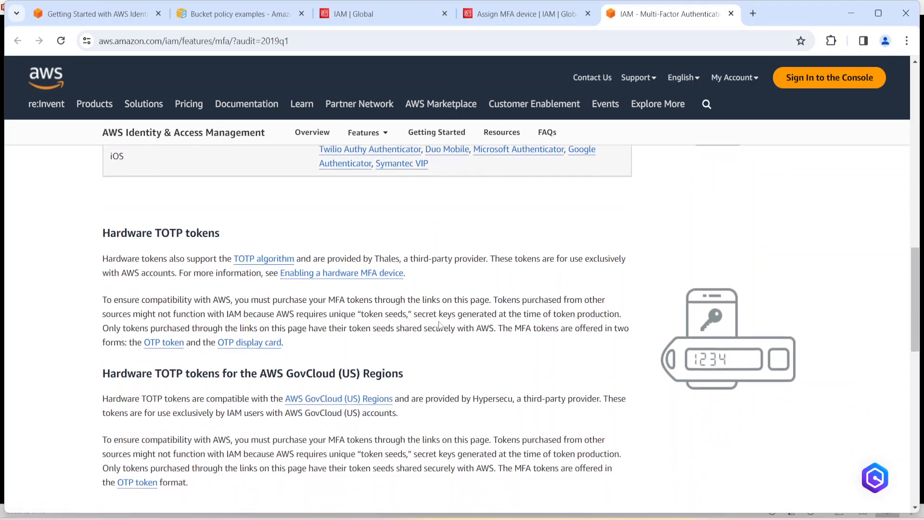
scroll(438, 324, down, 5)
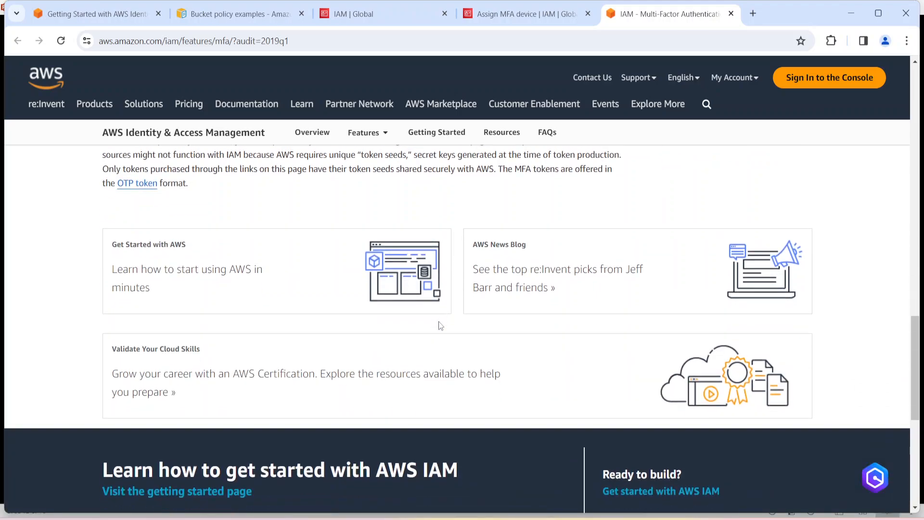
scroll(438, 323, up, 10)
scroll(438, 323, down, 3)
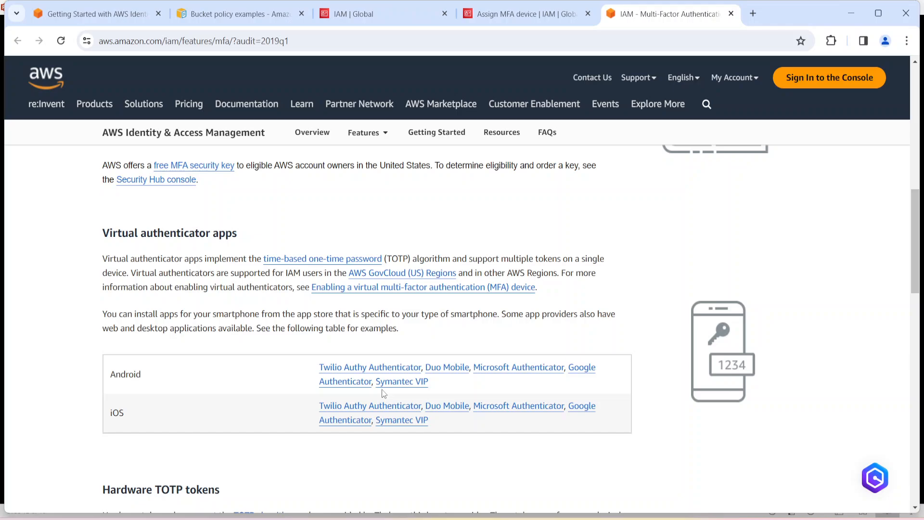
click(732, 16)
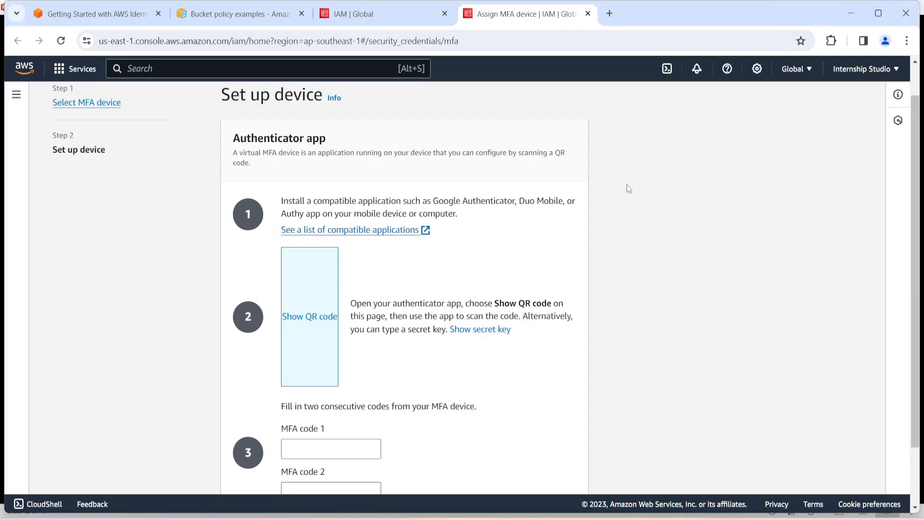
- Show the QR code for the authenticator app and fill in the first MFA code
scroll(627, 185, down, 2)
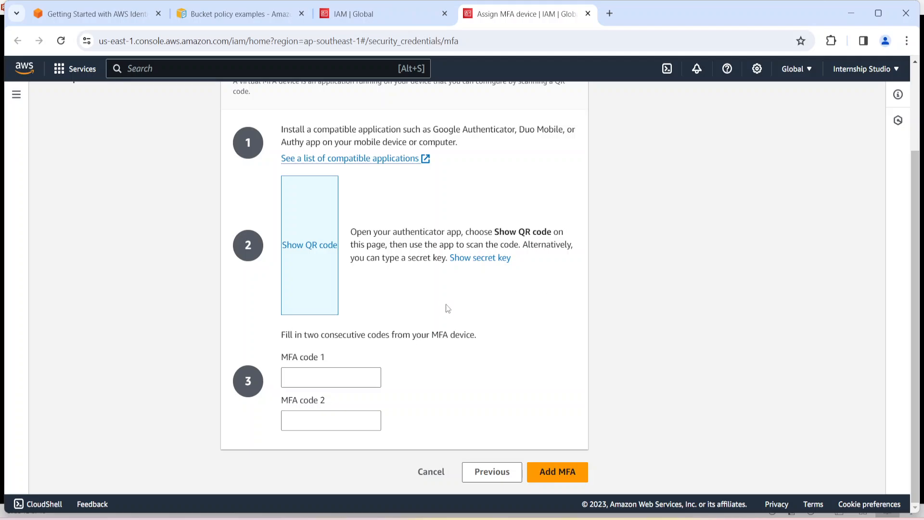
click(312, 246)
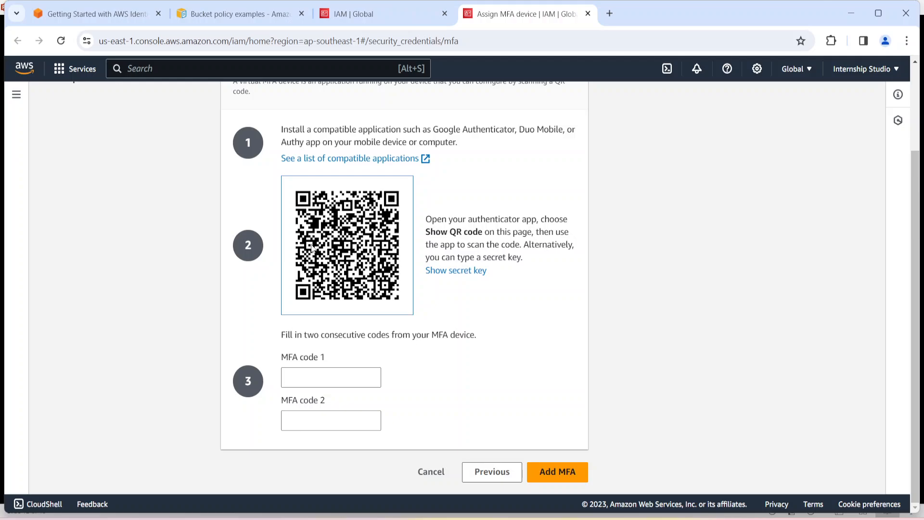
click(312, 377)
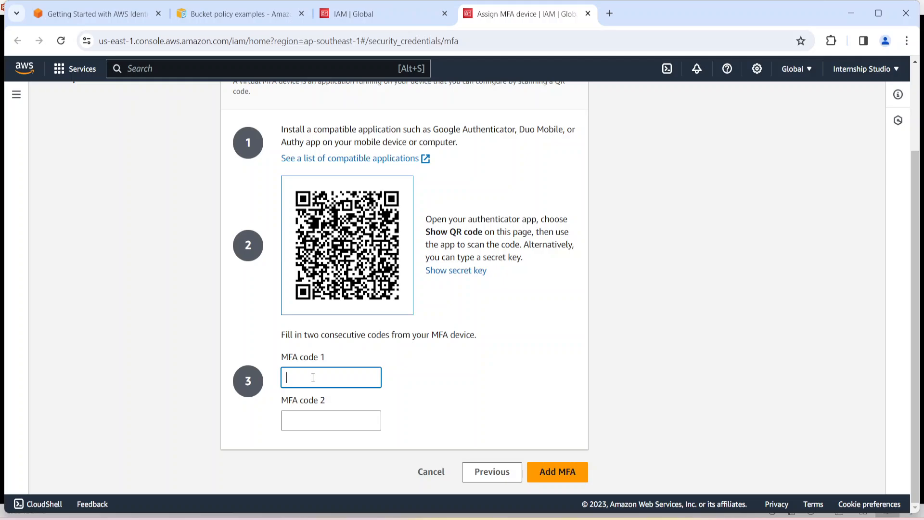
- Fill in the second consecutive MFA code and add the MFA device to the root user
click(313, 416)
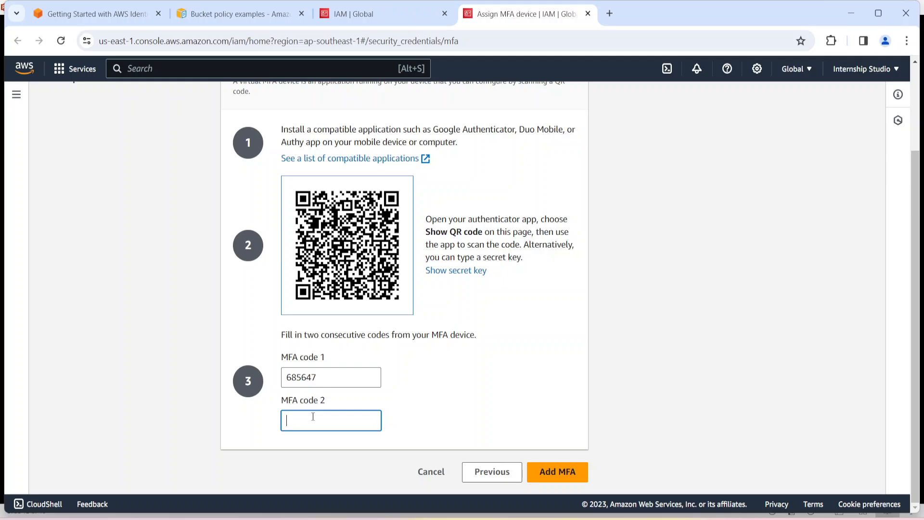
click(555, 471)
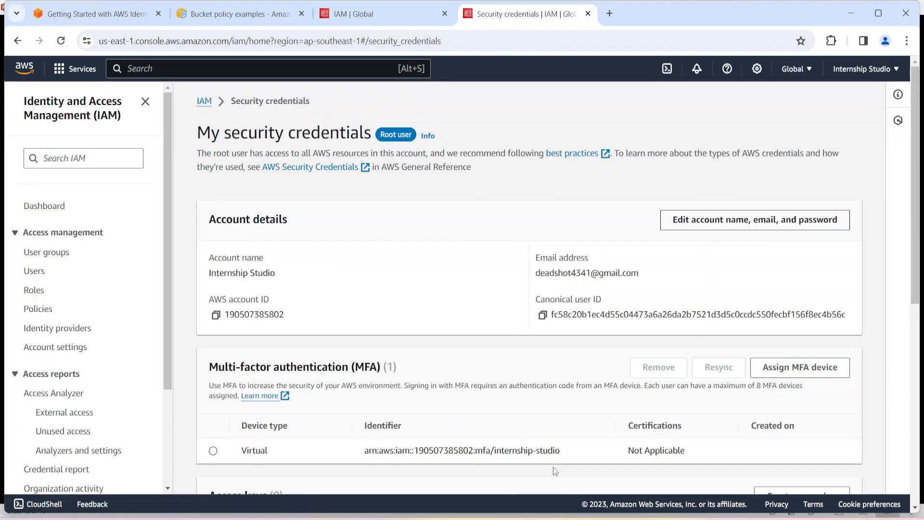
scroll(464, 287, down, 3)
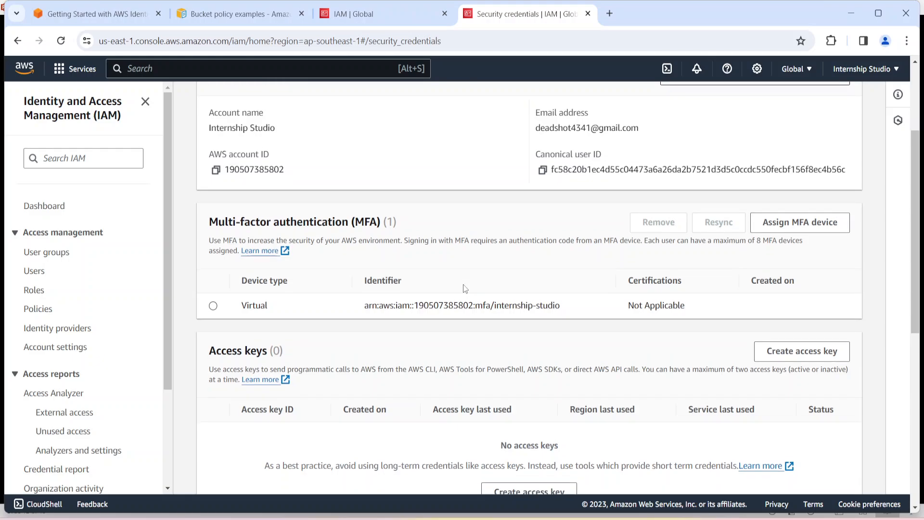
- Review the root user's security credentials, covering account details, MFA device, access keys and CloudFront key pairs
scroll(464, 287, down, 1)
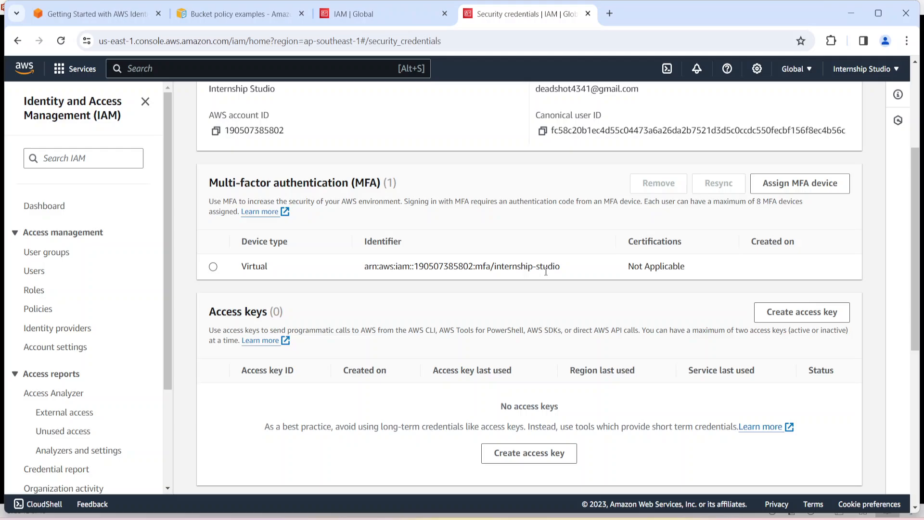
scroll(545, 272, up, 1)
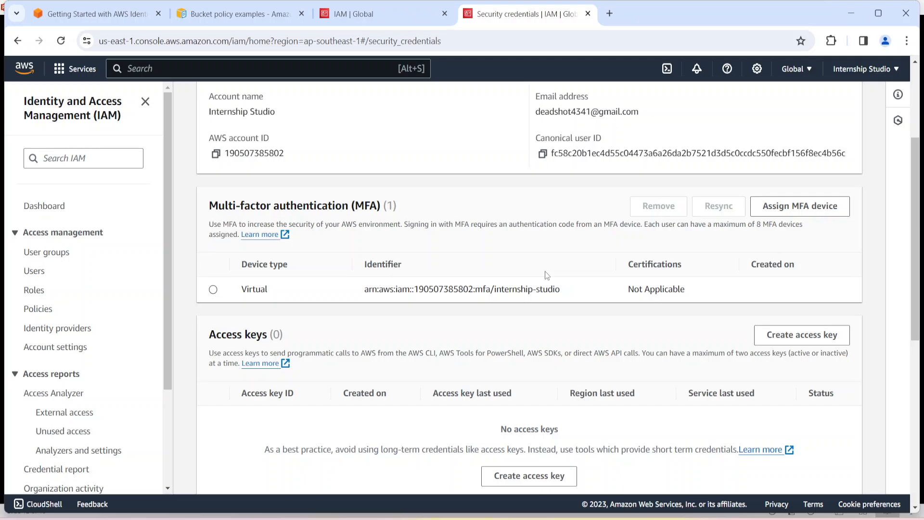
scroll(544, 274, up, 3)
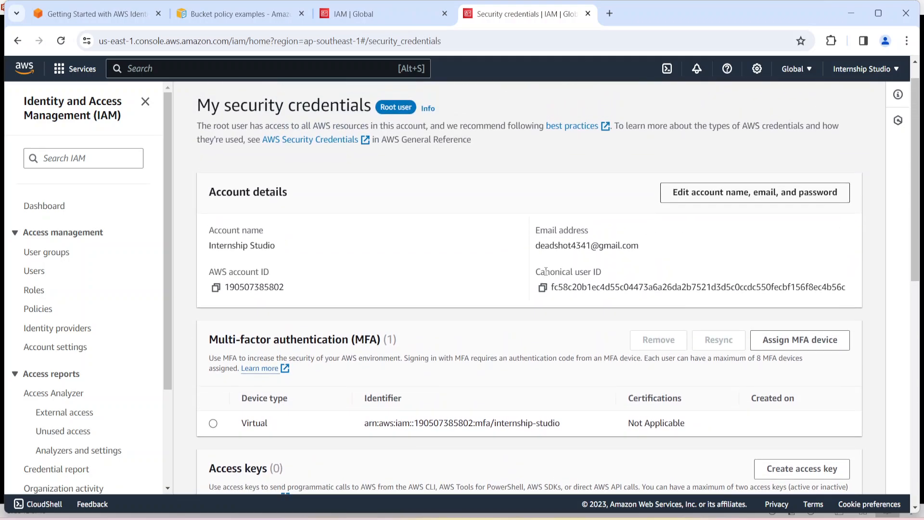
scroll(545, 272, up, 1)
scroll(544, 271, down, 5)
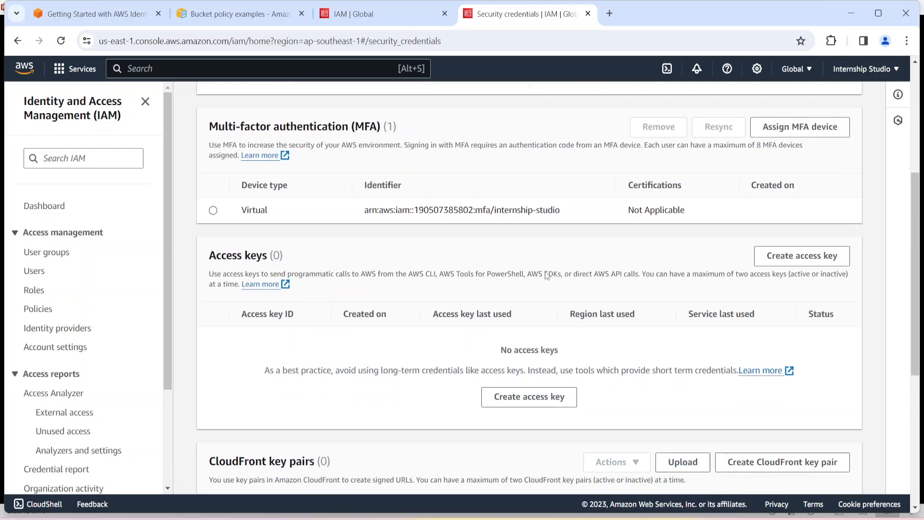
scroll(545, 270, up, 2)
scroll(544, 270, down, 1)
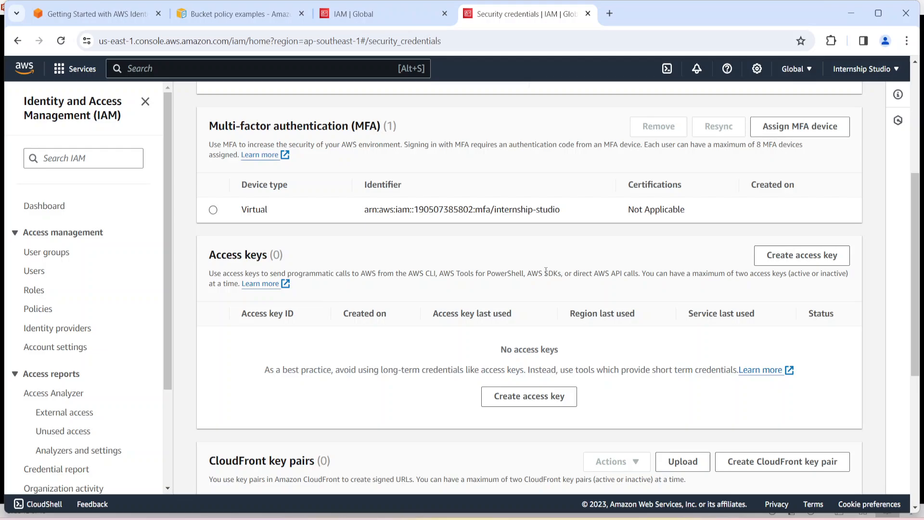
scroll(464, 358, down, 1)
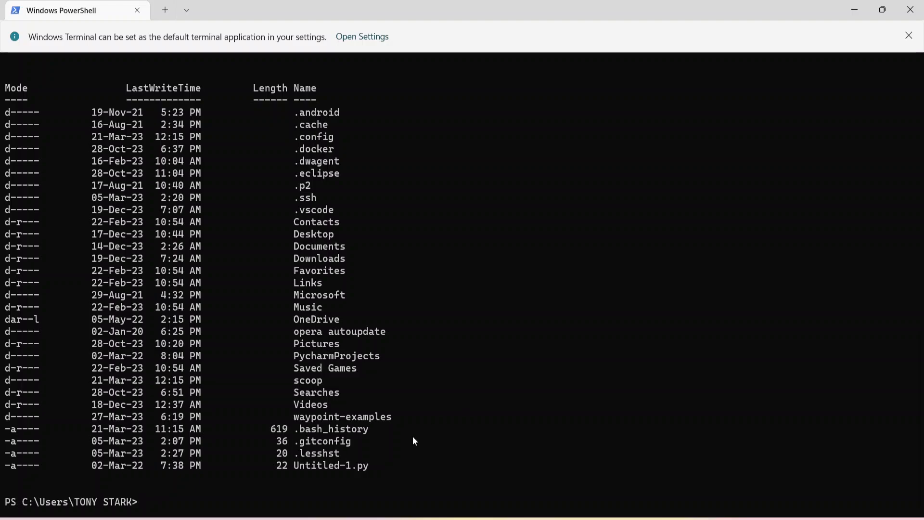
- Clear the Windows PowerShell terminal output and switch back to the AWS console in the browser
text(clear)
key(Return)
key(Return)
key(Return)
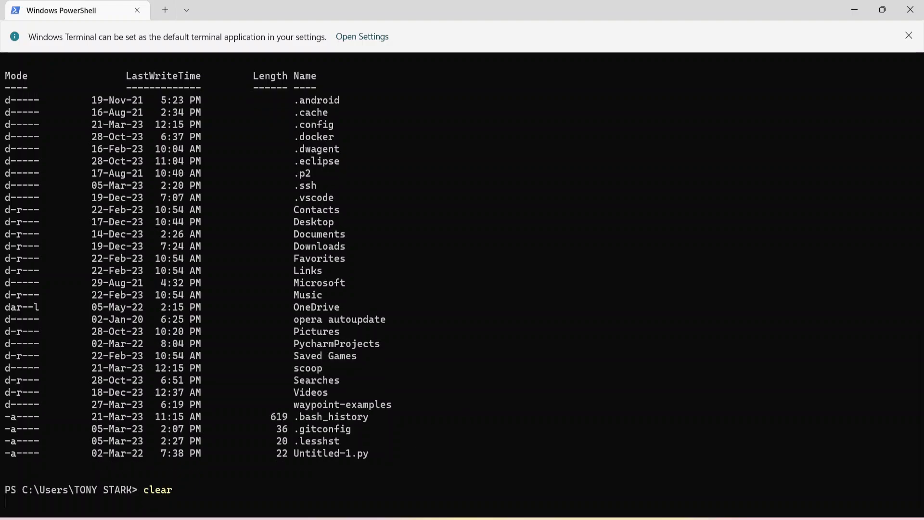
key(Return)
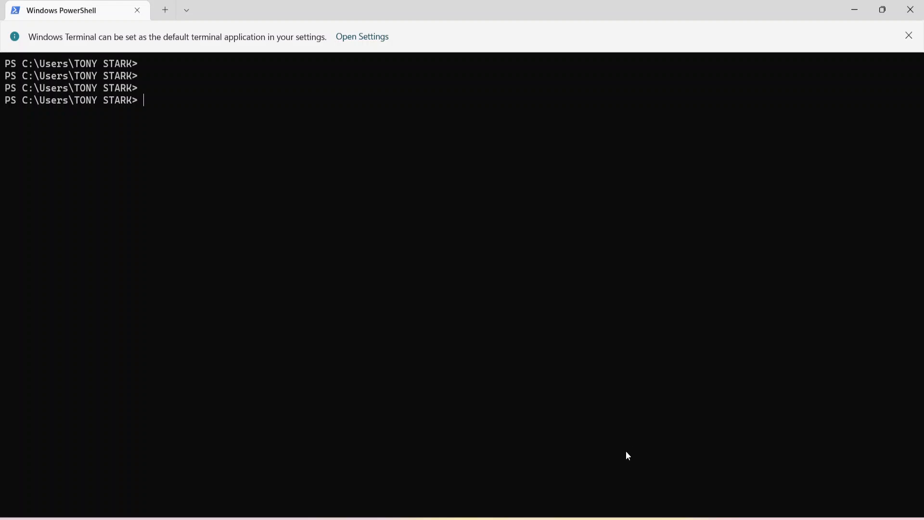
click(502, 518)
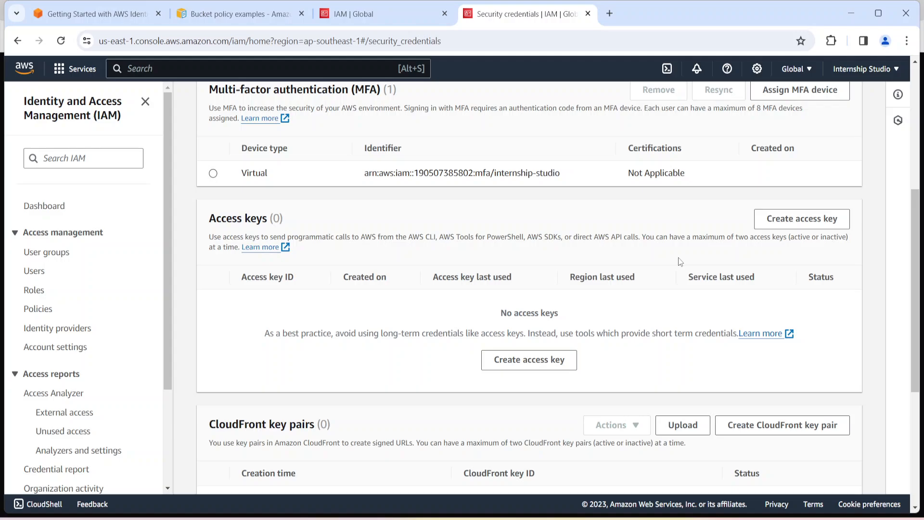
- Read the alternatives to root user access keys, cancel the key creation, and look over the security credentials sections
click(561, 358)
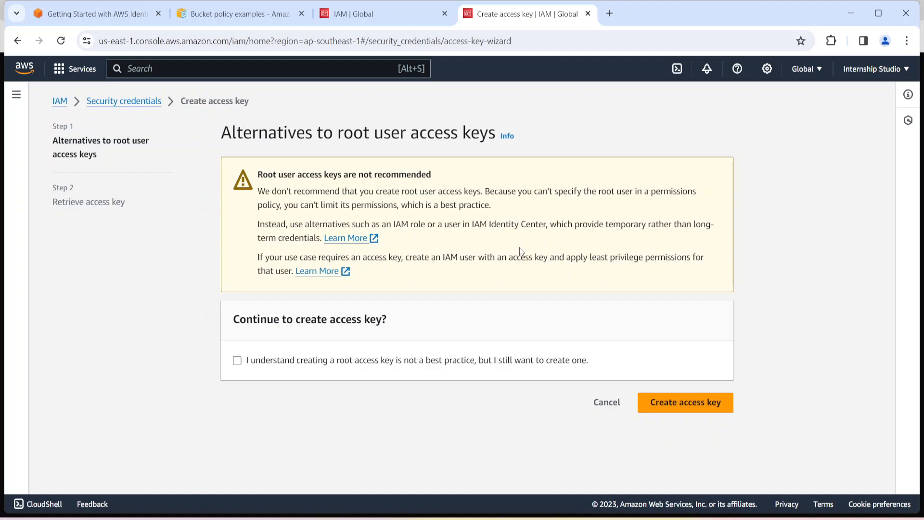
click(599, 403)
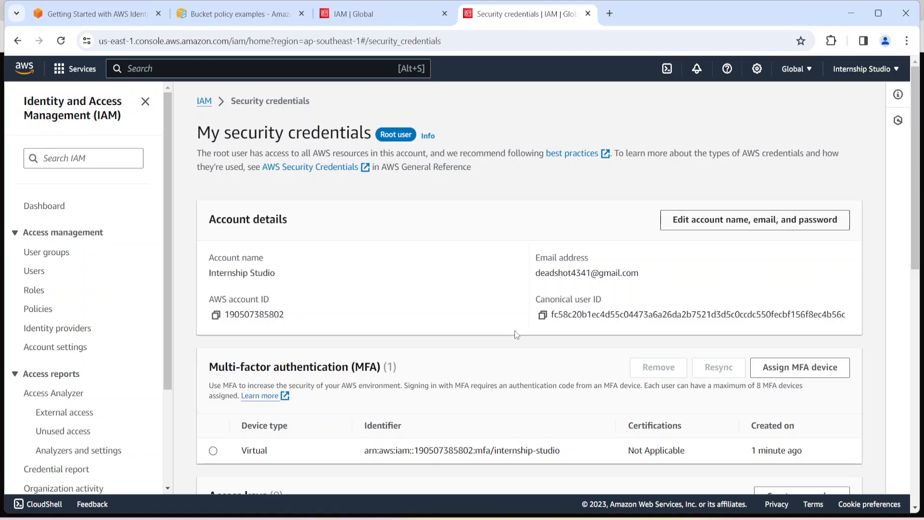
scroll(515, 330, down, 4)
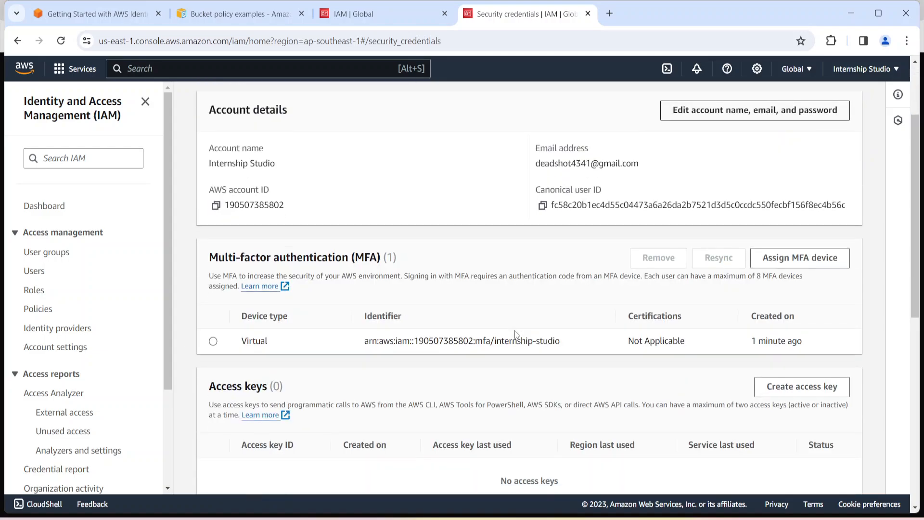
scroll(515, 330, down, 6)
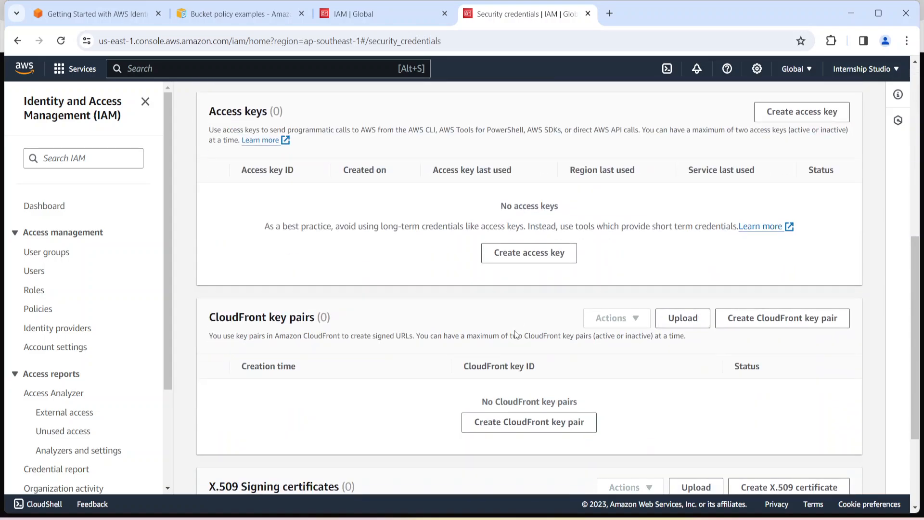
scroll(514, 331, up, 10)
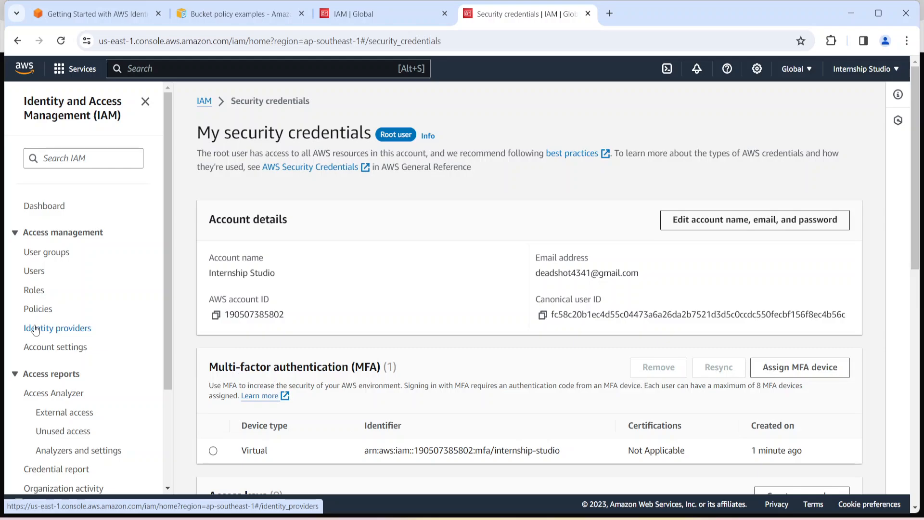
- Look through the IAM access management and access report pages on offer, and open the list of IAM users
scroll(35, 330, down, 2)
scroll(35, 330, down, 2)
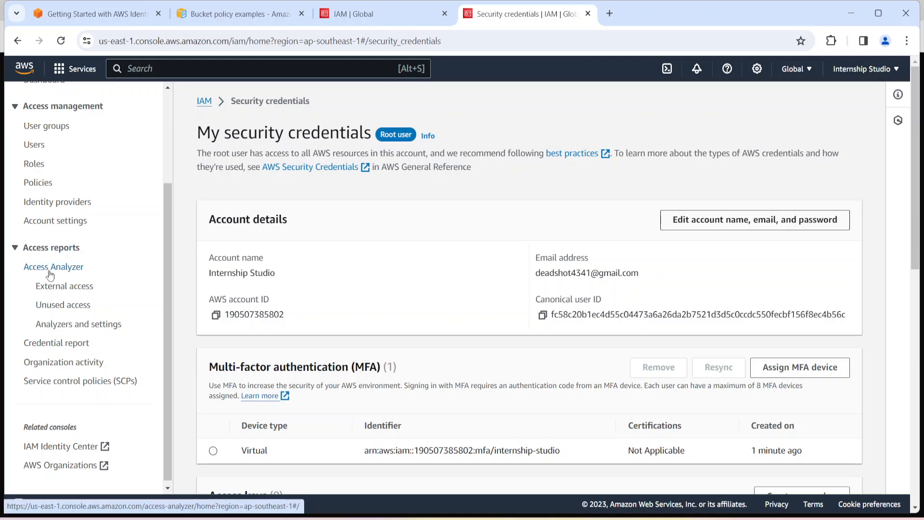
scroll(68, 336, down, 1)
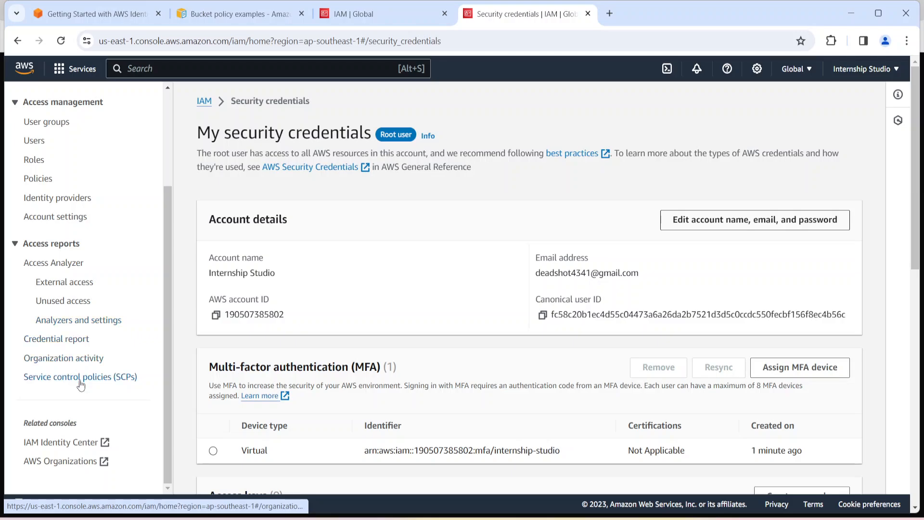
scroll(67, 336, up, 3)
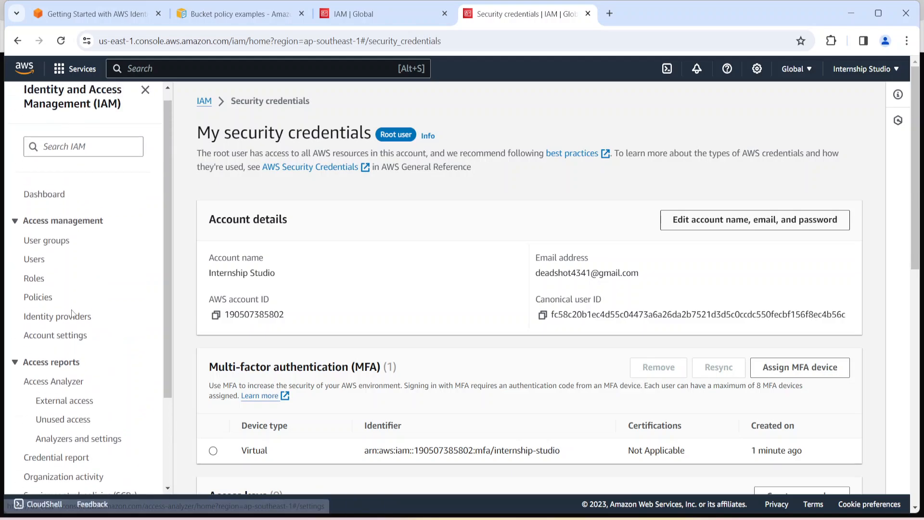
click(34, 271)
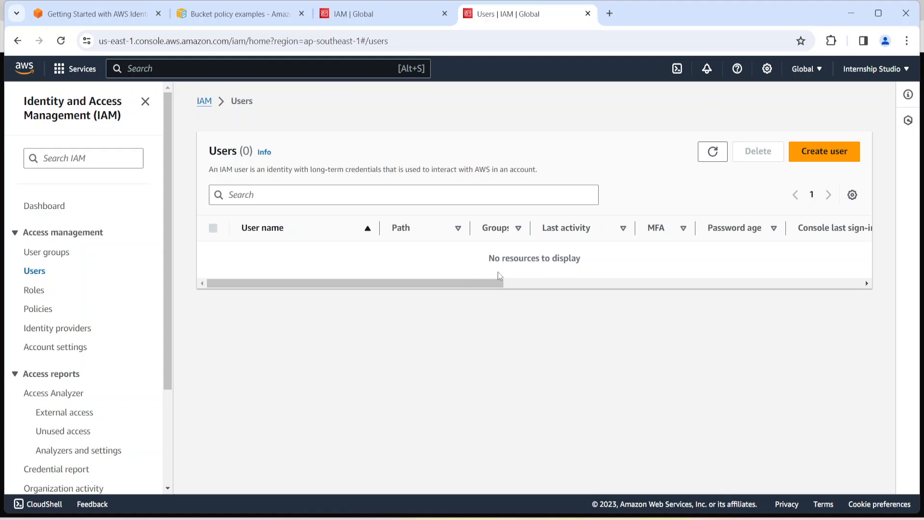
scroll(552, 276, right, 10)
scroll(552, 278, left, 10)
- Start a new IAM user named Internship-studio-user and provide it with access to the AWS Management Console
click(818, 152)
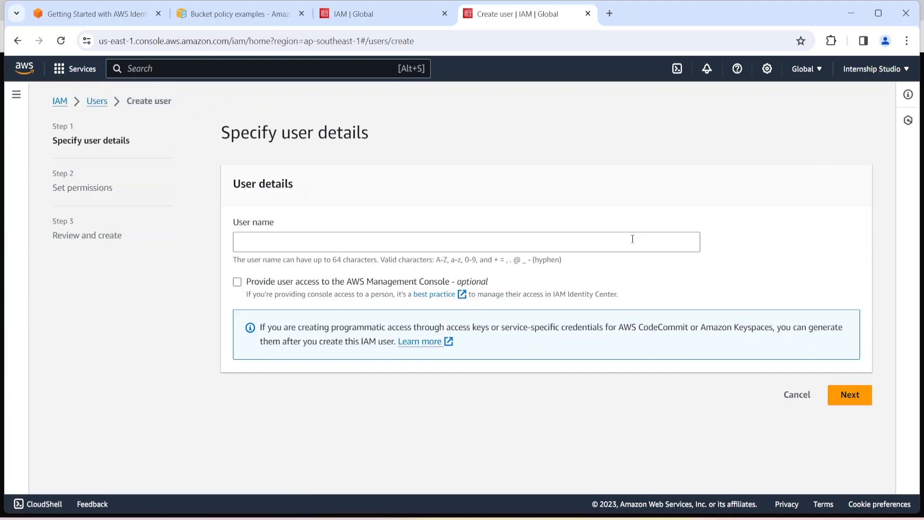
click(479, 241)
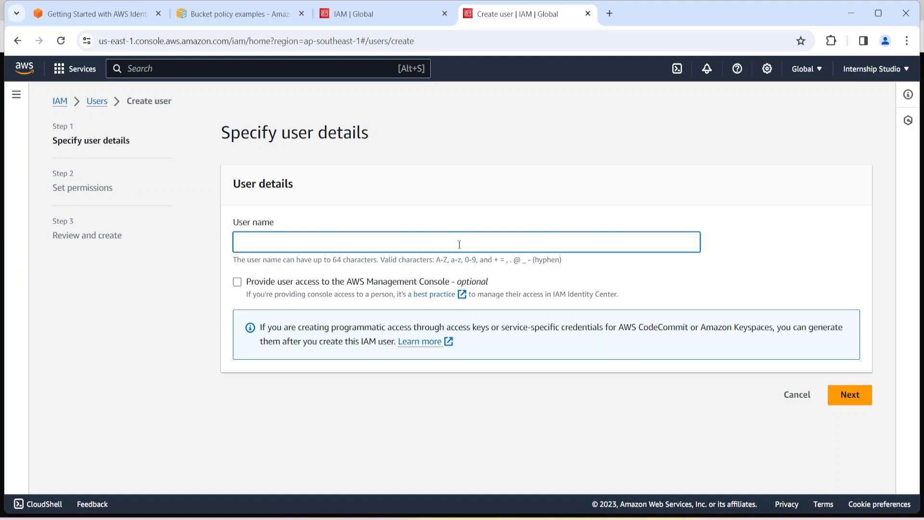
text(Internship-studi)
text(o-user)
click(238, 284)
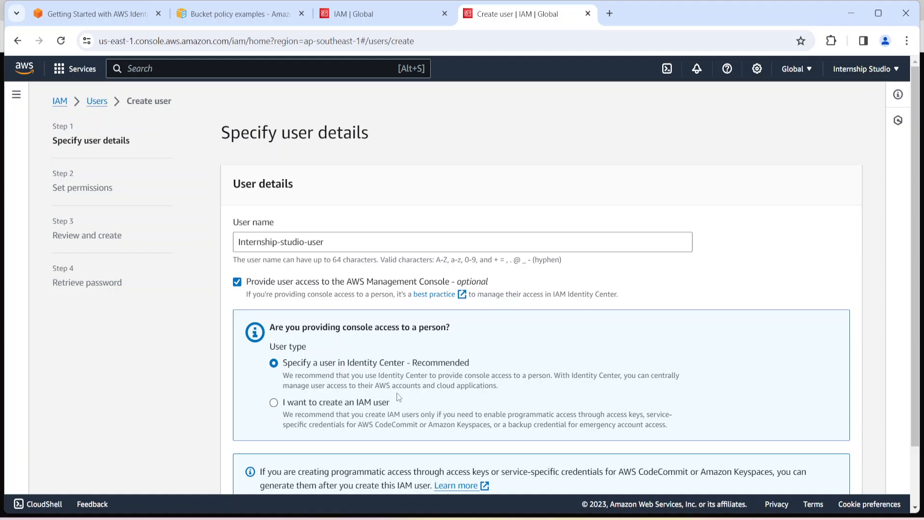
- Proceed with the recommended Identity Center user type and continue to the IAM Identity Center console
scroll(396, 392, down, 2)
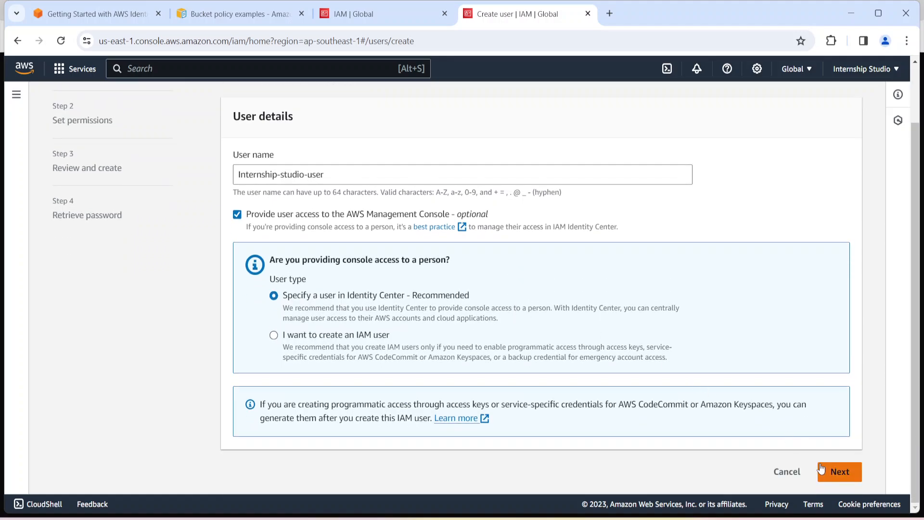
click(822, 470)
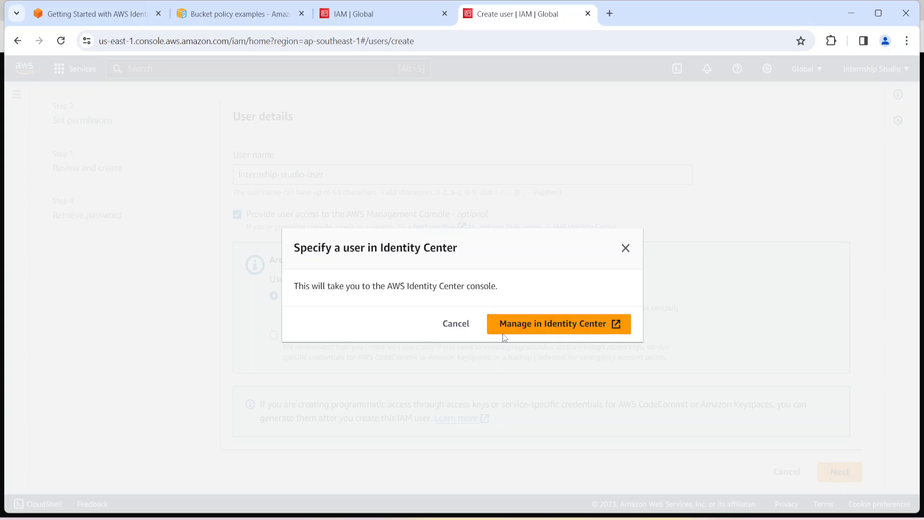
click(522, 331)
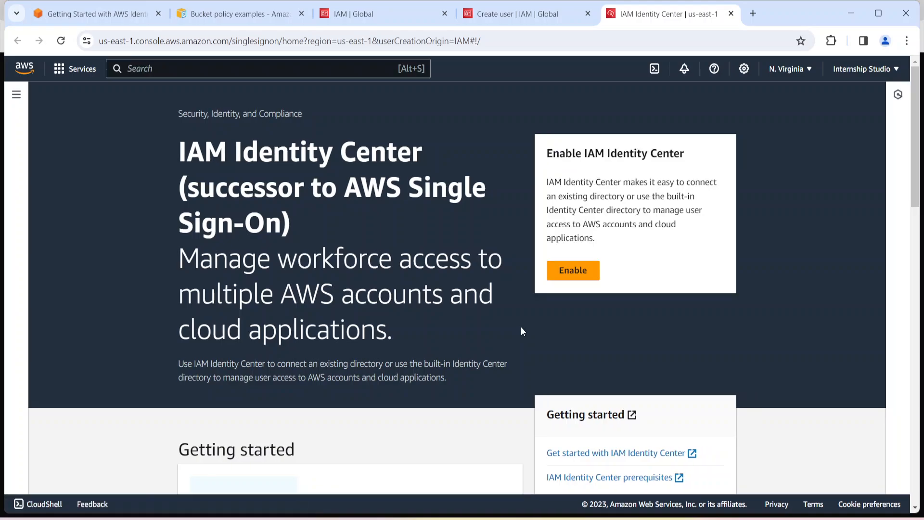
- Start enabling IAM Identity Center in only this AWS account and continue to the optional tags
scroll(521, 330, down, 1)
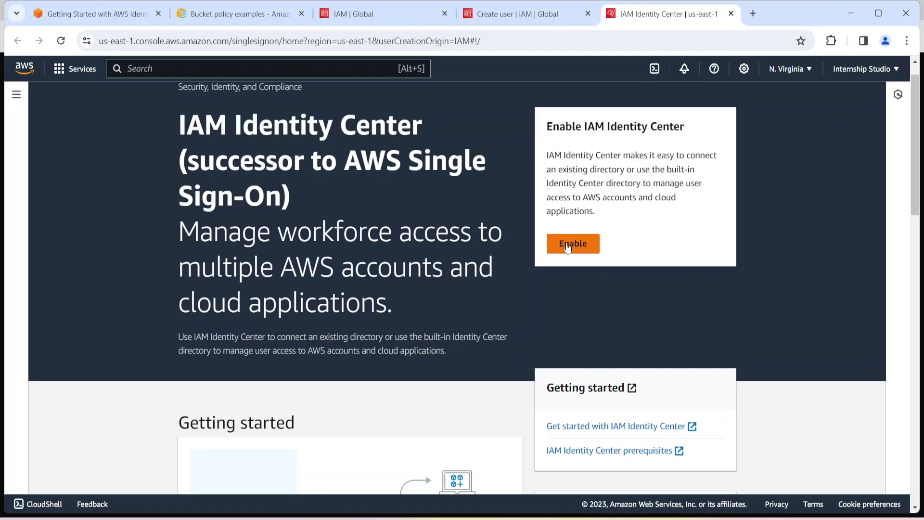
click(567, 245)
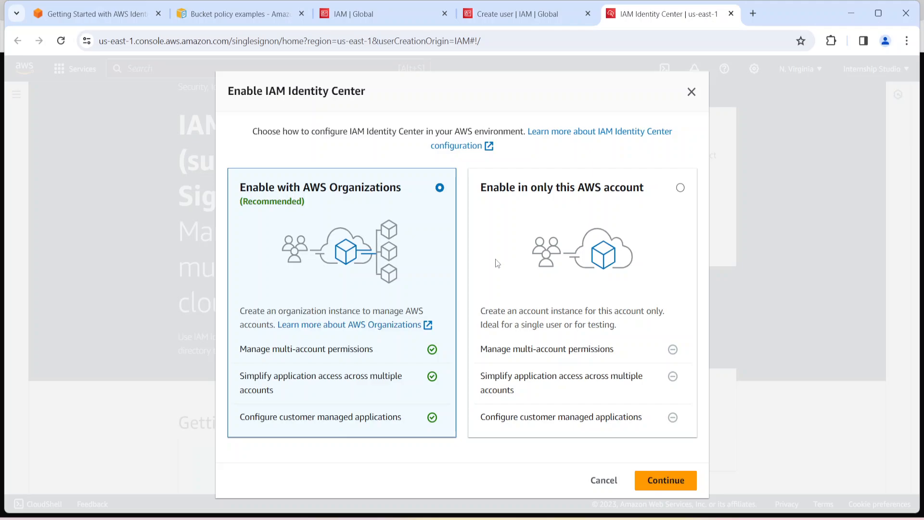
click(682, 194)
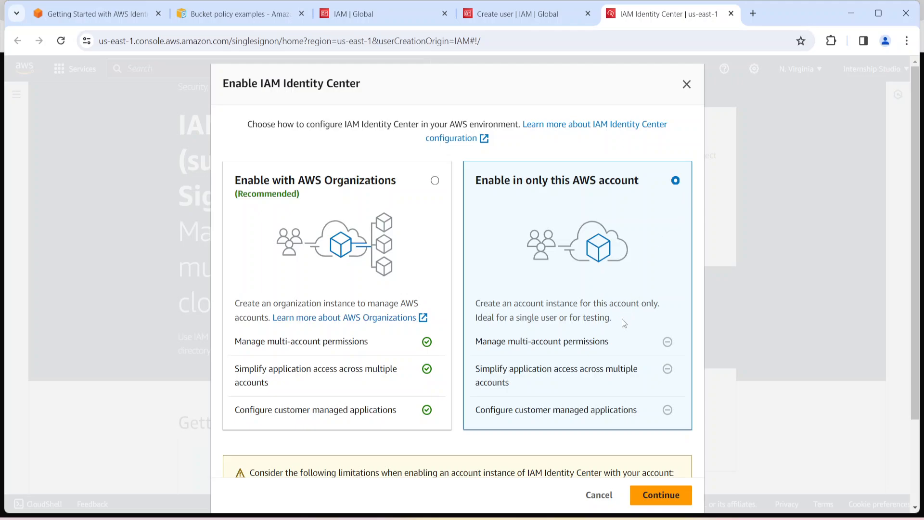
scroll(623, 320, down, 3)
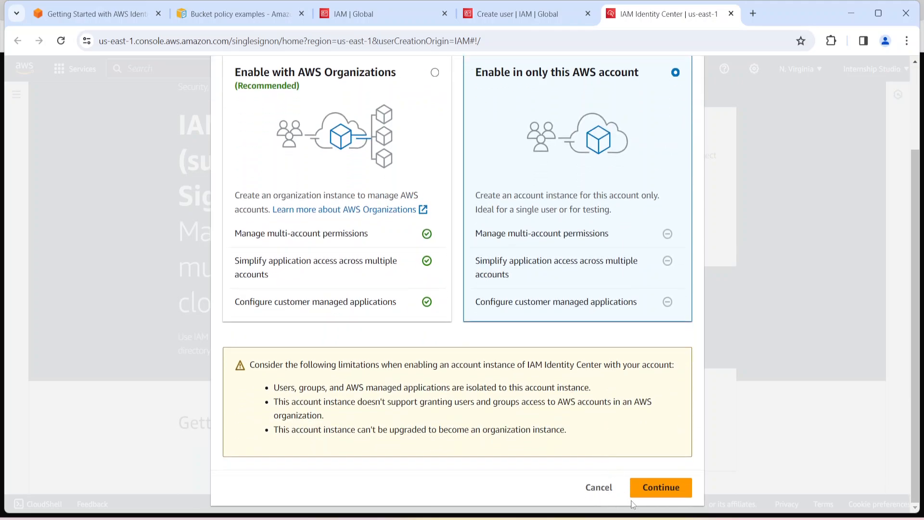
click(650, 495)
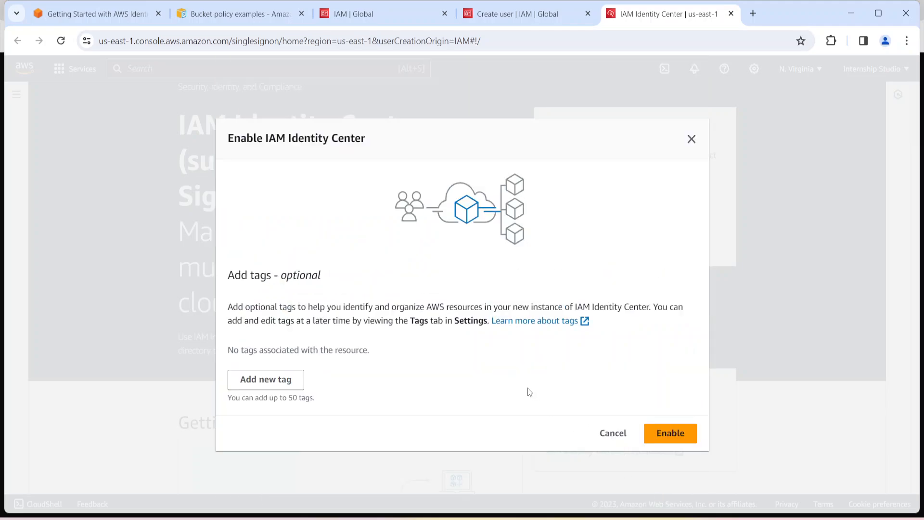
- Add a tag with key created-by and value internship-studio to the new IAM Identity Center instance
click(283, 382)
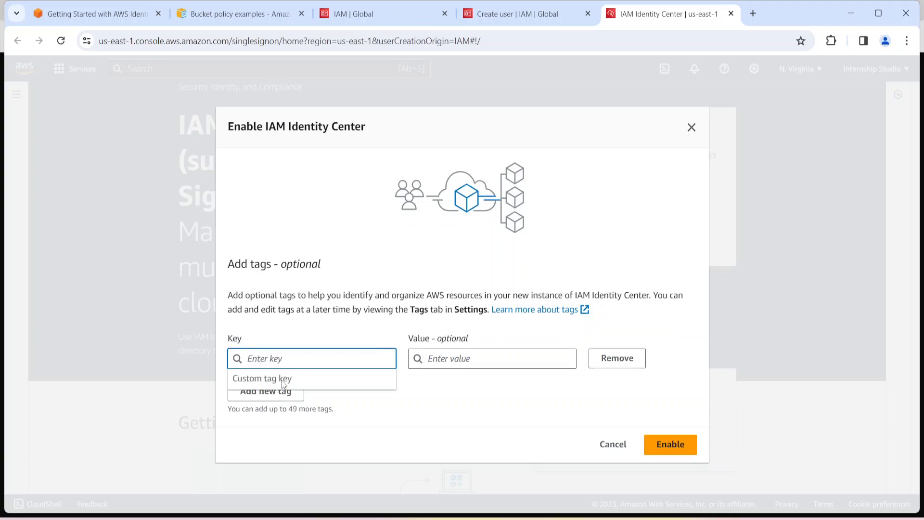
text(cr)
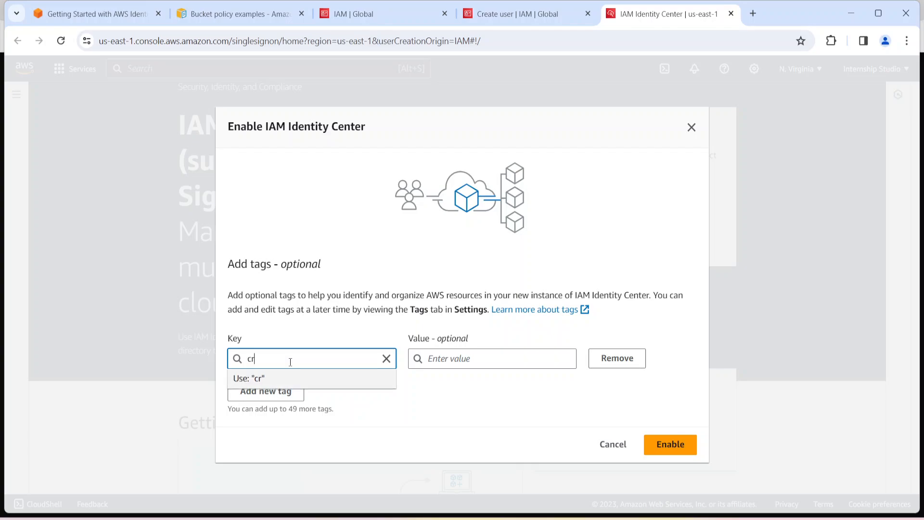
text(eated-by)
click(439, 364)
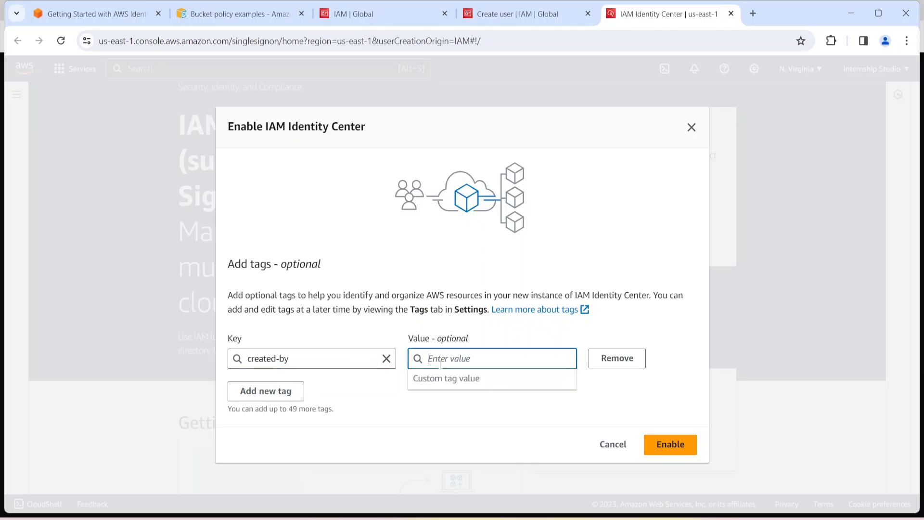
text(interns)
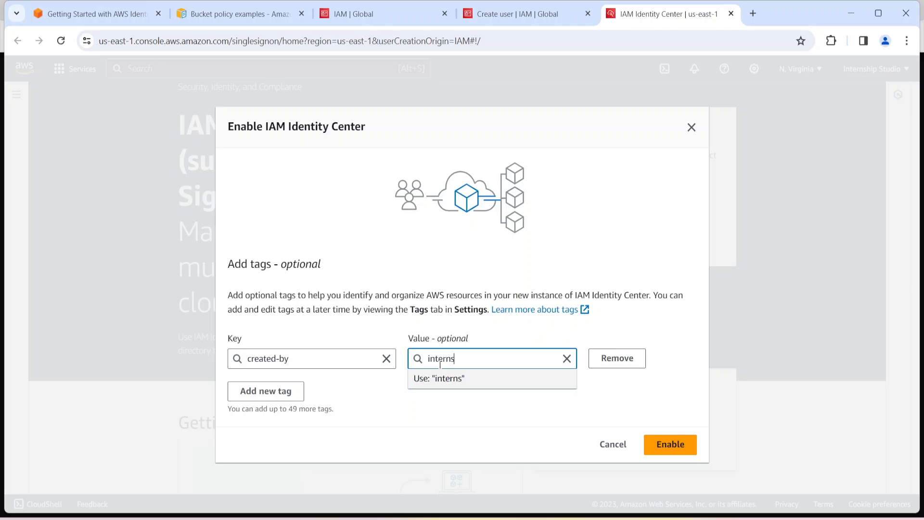
text(hip-studio)
- Enable the tagged IAM Identity Center instance and review its setup dashboard
click(665, 450)
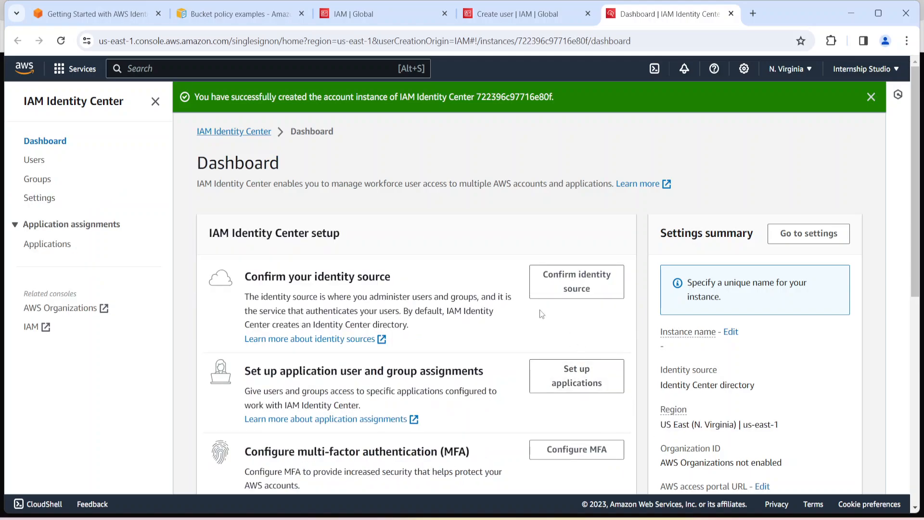
scroll(540, 311, down, 1)
scroll(540, 312, down, 2)
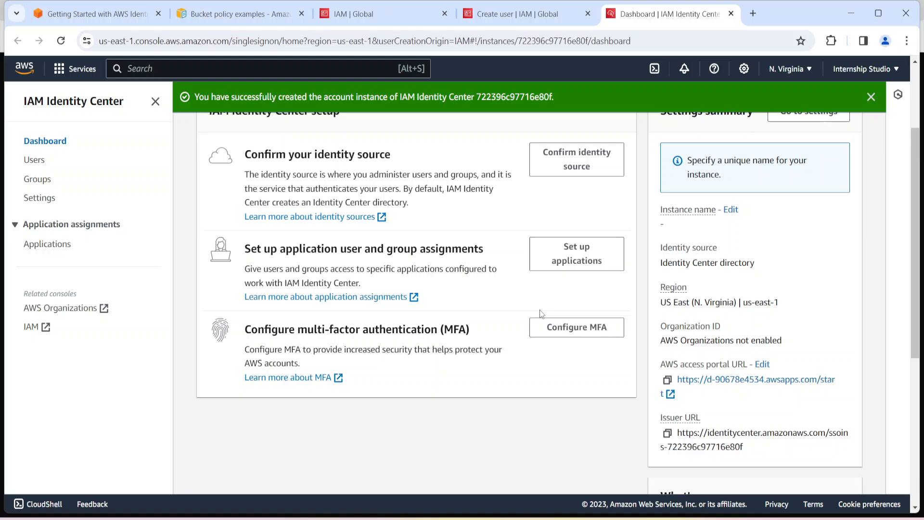
scroll(540, 312, down, 2)
scroll(540, 312, up, 5)
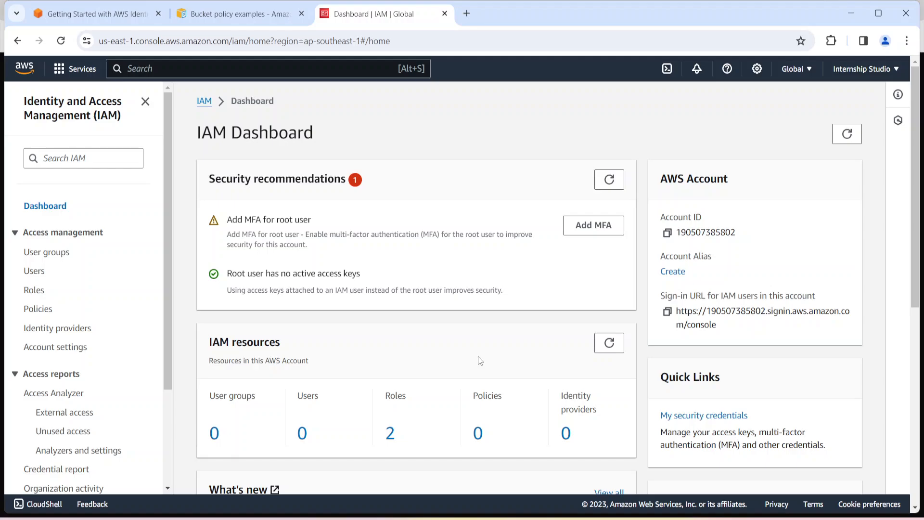
- Start a new IAM user named internship-studio without console access and begin creating a user group for its permissions
click(31, 271)
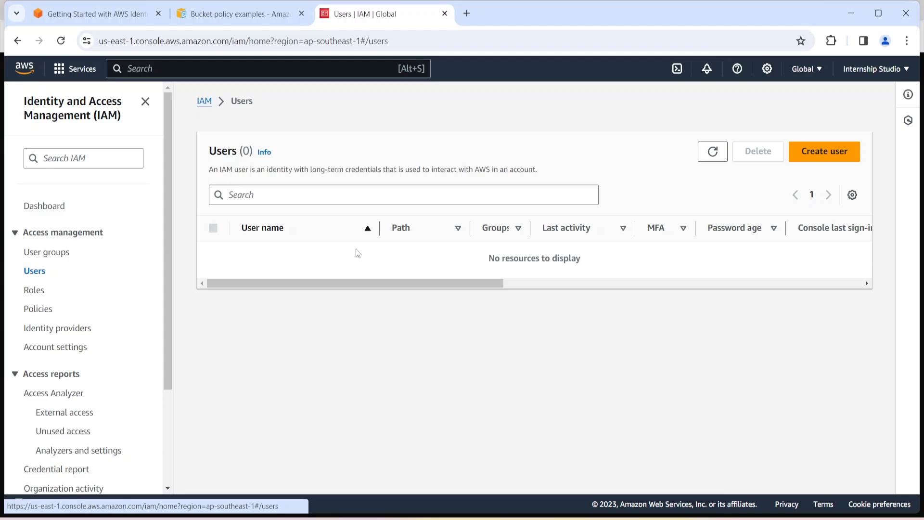
click(834, 151)
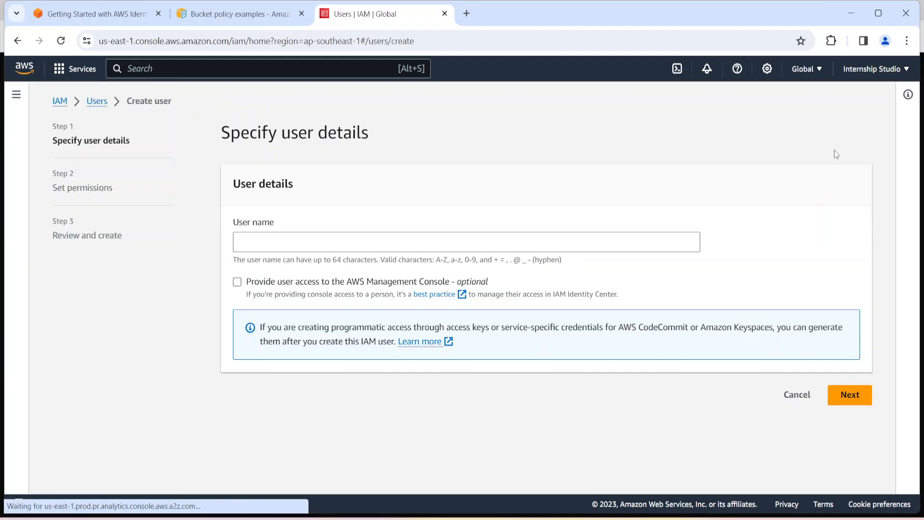
click(505, 236)
text(inter)
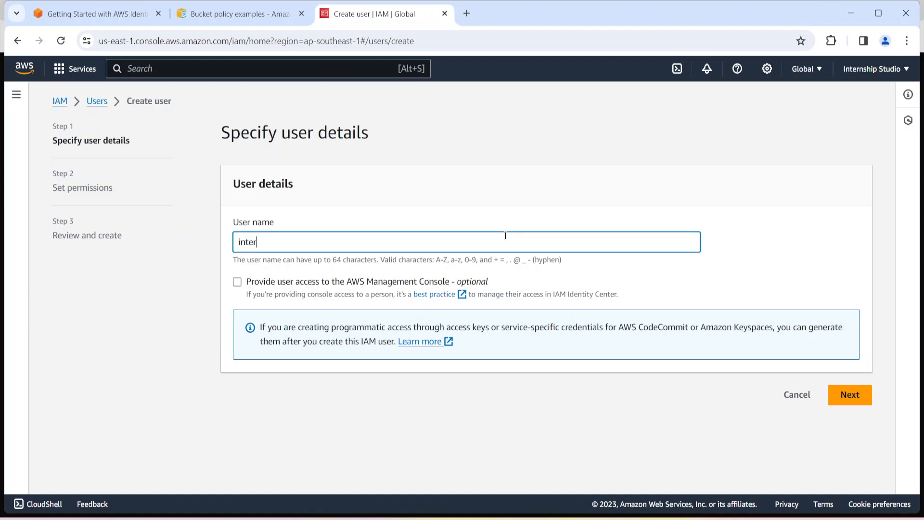
text(nship-studio)
click(846, 394)
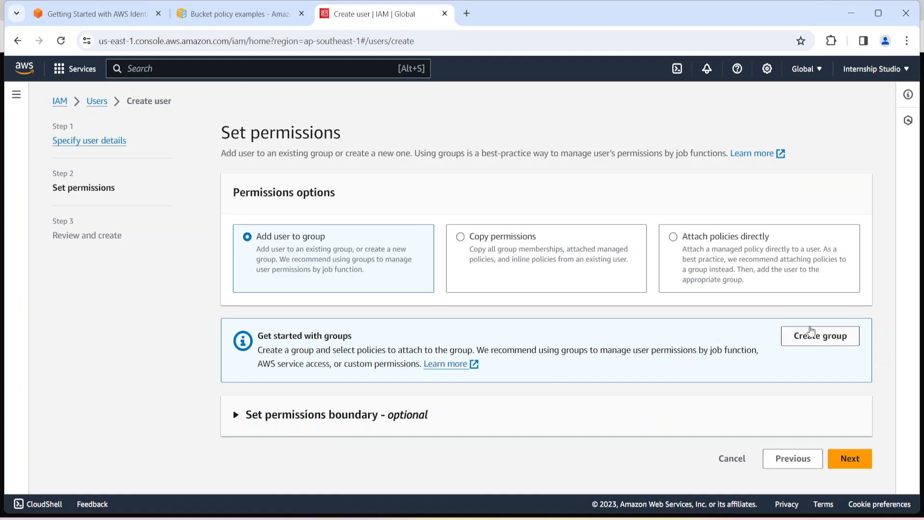
click(819, 339)
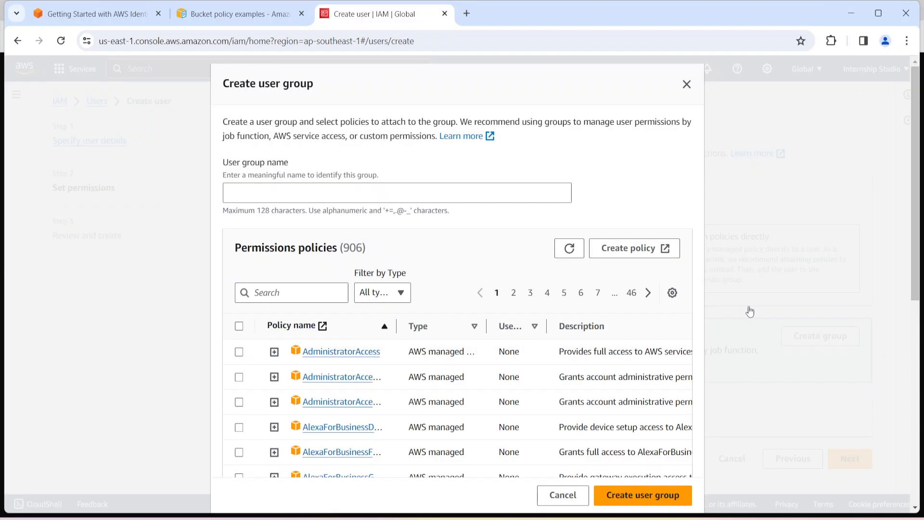
- Examine the permissions policies available for the new user group, including their types and descriptions
scroll(411, 392, down, 1)
scroll(411, 392, down, 1)
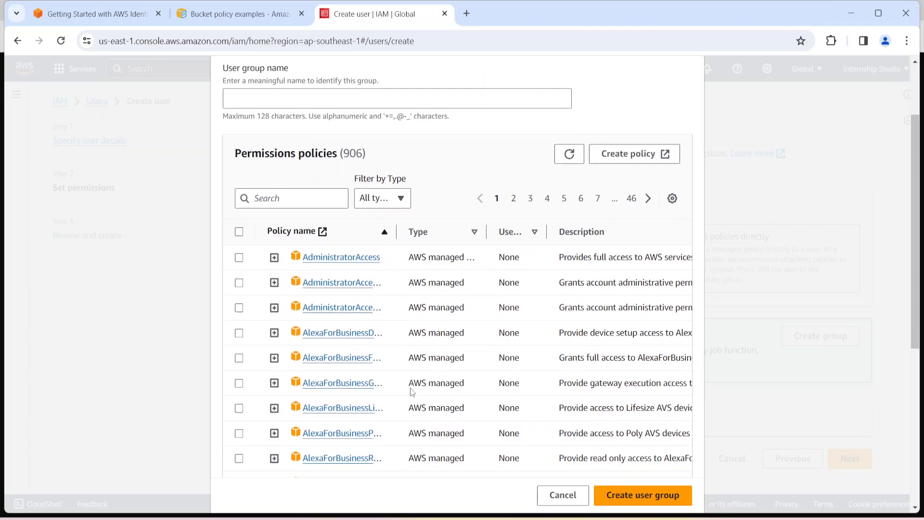
scroll(412, 392, right, 2)
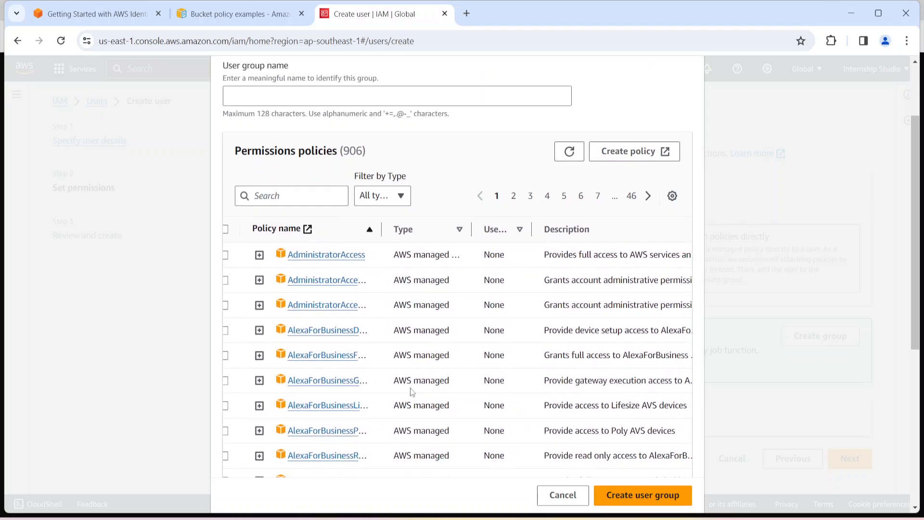
scroll(410, 388, left, 2)
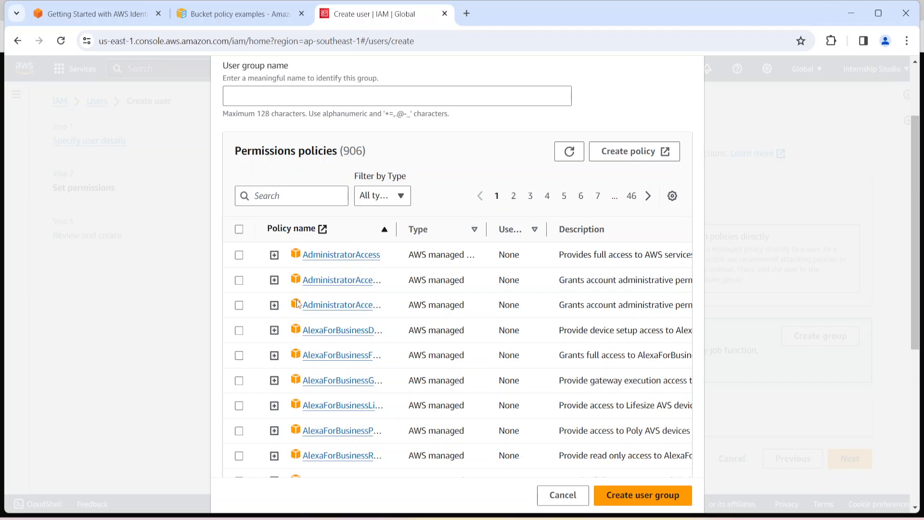
scroll(296, 303, right, 2)
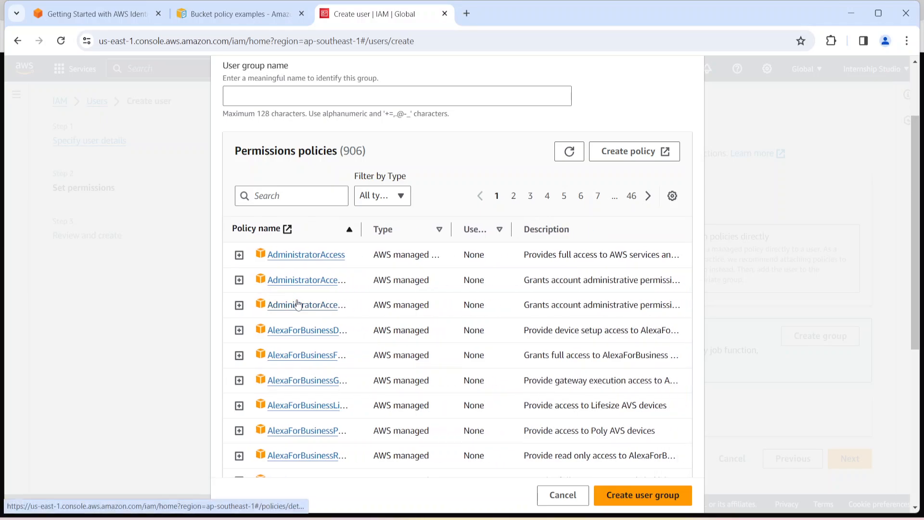
scroll(367, 339, left, 2)
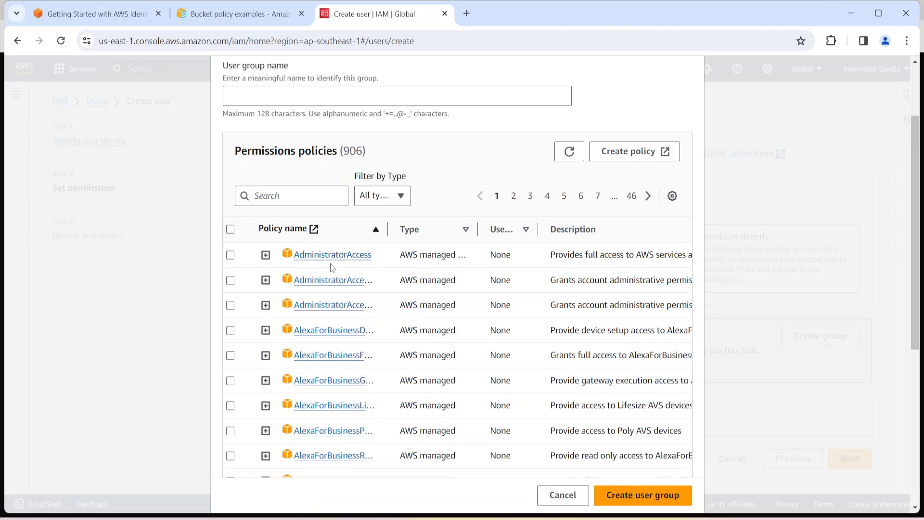
scroll(330, 264, right, 1)
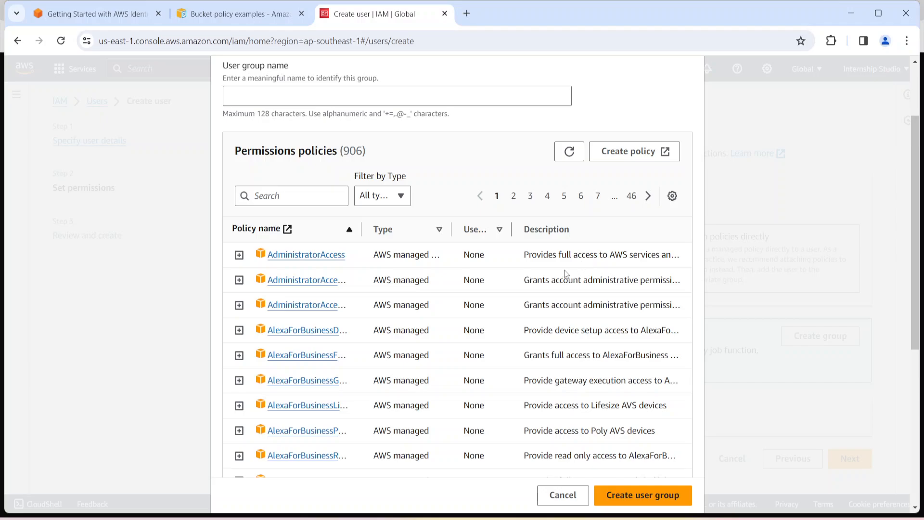
scroll(532, 287, up, 2)
scroll(532, 287, up, 1)
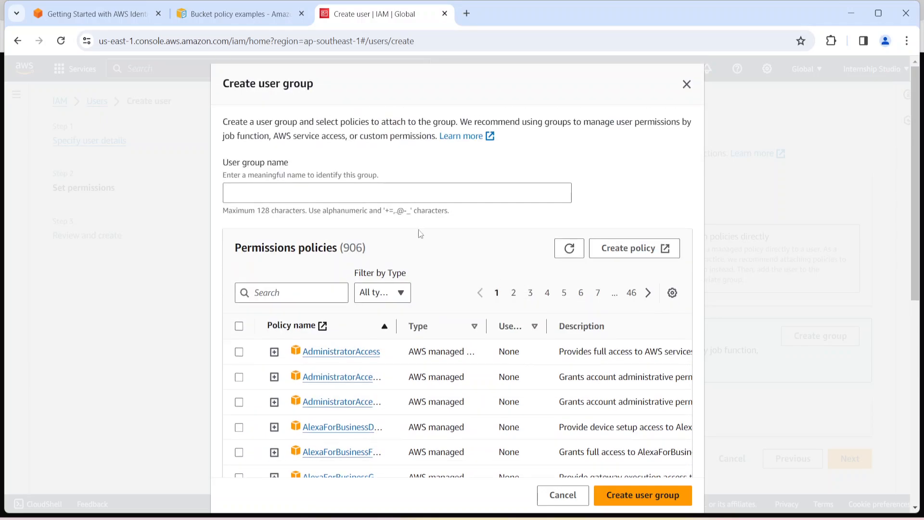
- Create the user group named test-internshipstudio without attaching any permissions policy
click(353, 193)
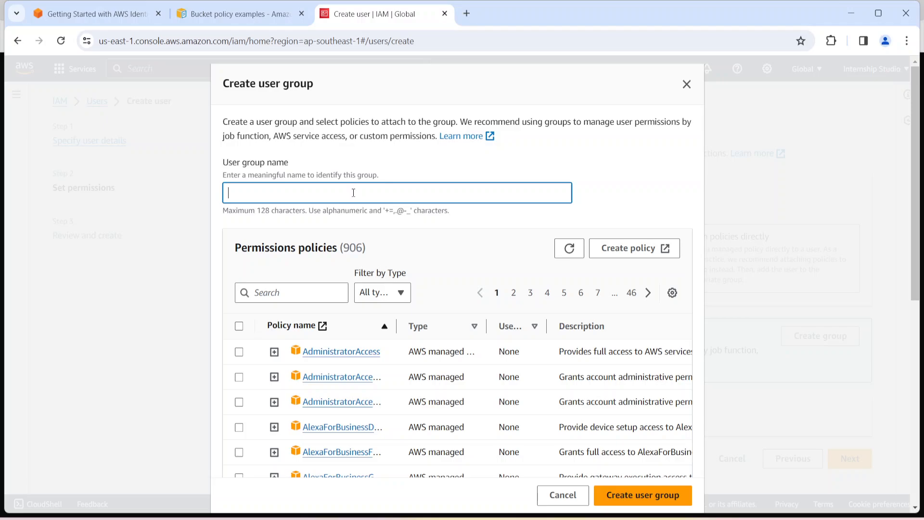
text(test-internshipsstudio)
scroll(458, 298, down, 4)
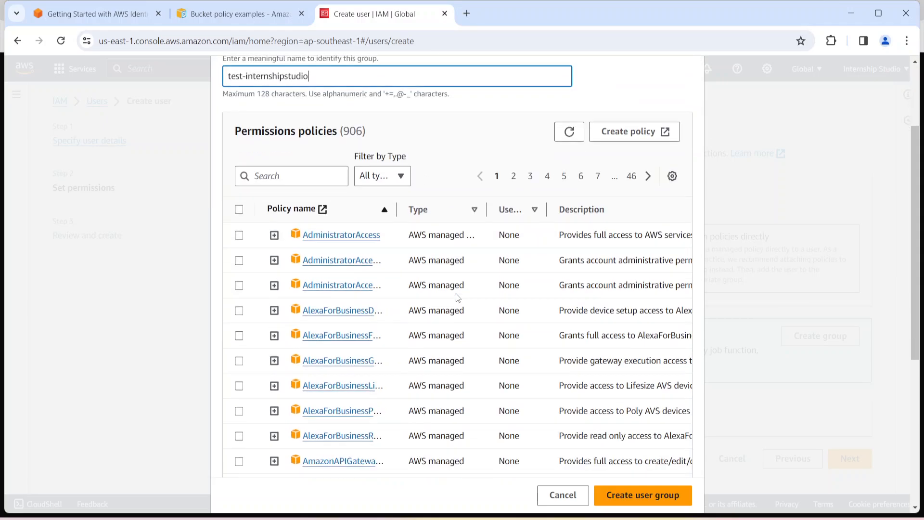
click(606, 501)
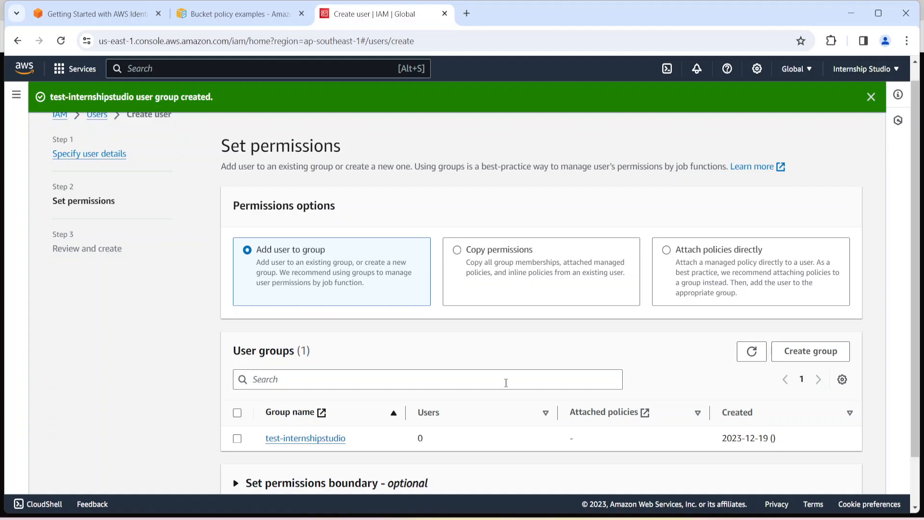
- Add the new user to the test-internshipstudio group and continue to the final review
scroll(506, 383, down, 2)
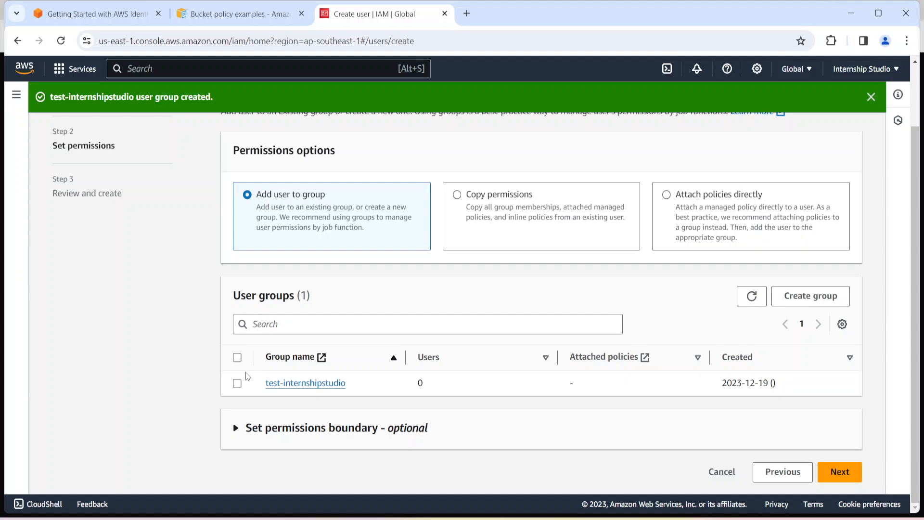
scroll(258, 336, up, 2)
scroll(259, 337, down, 2)
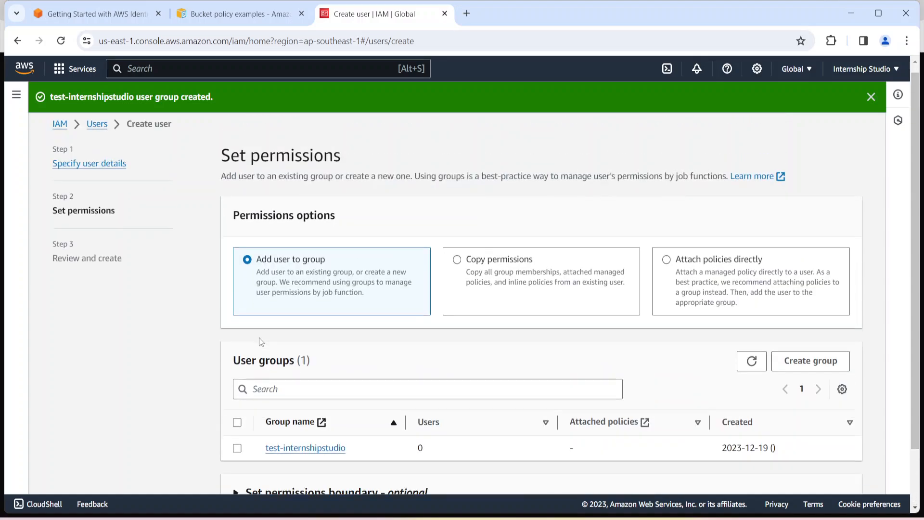
click(237, 383)
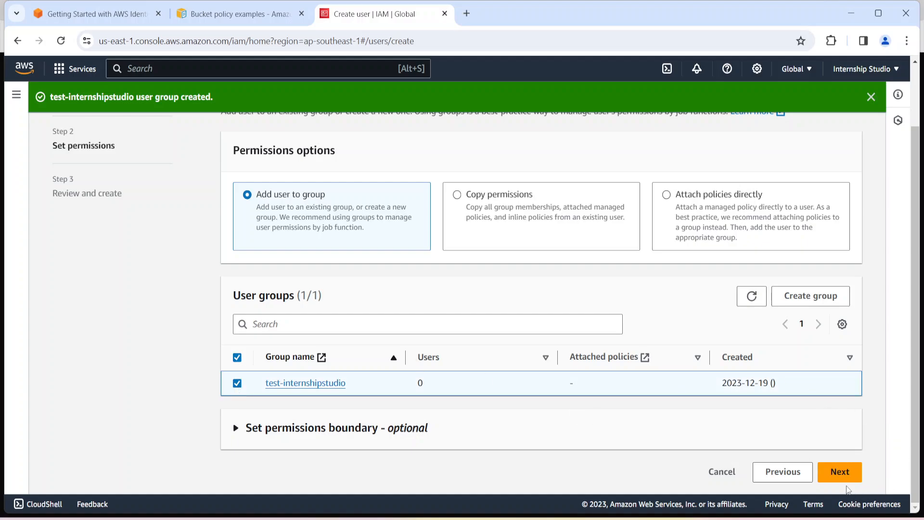
click(841, 475)
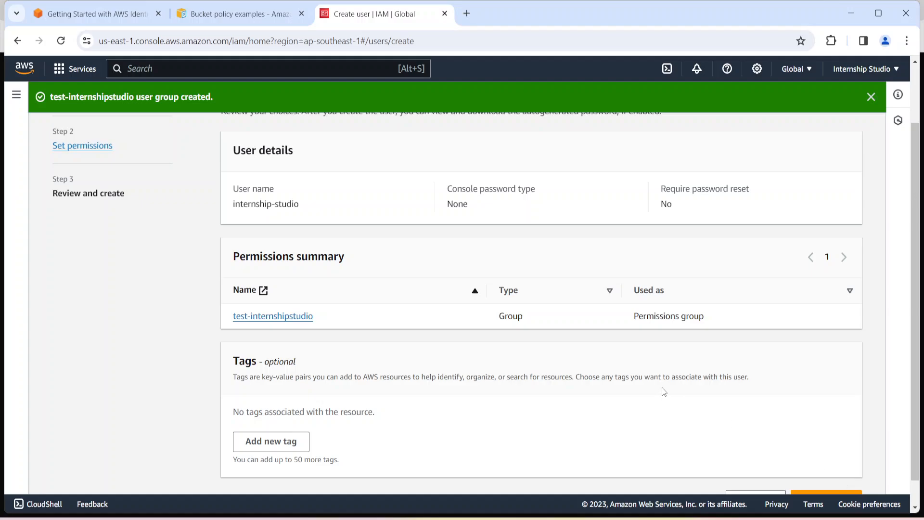
- Add a tag to the new user with key created-by and the creator's first name as its value
scroll(662, 388, down, 1)
scroll(663, 390, up, 2)
scroll(663, 391, down, 3)
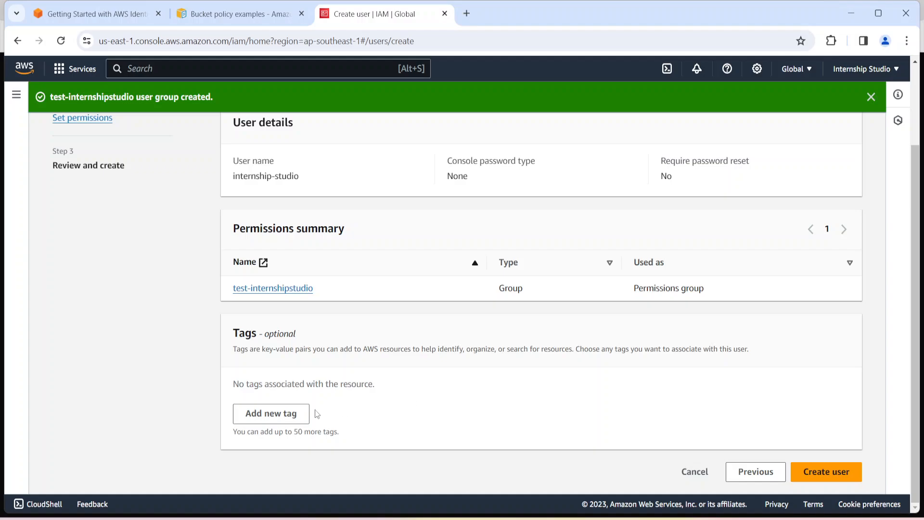
click(290, 417)
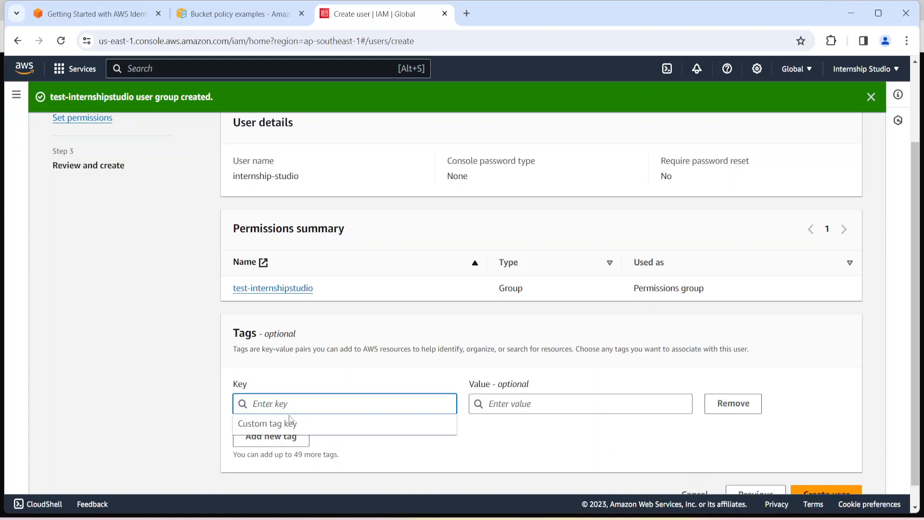
text(cre)
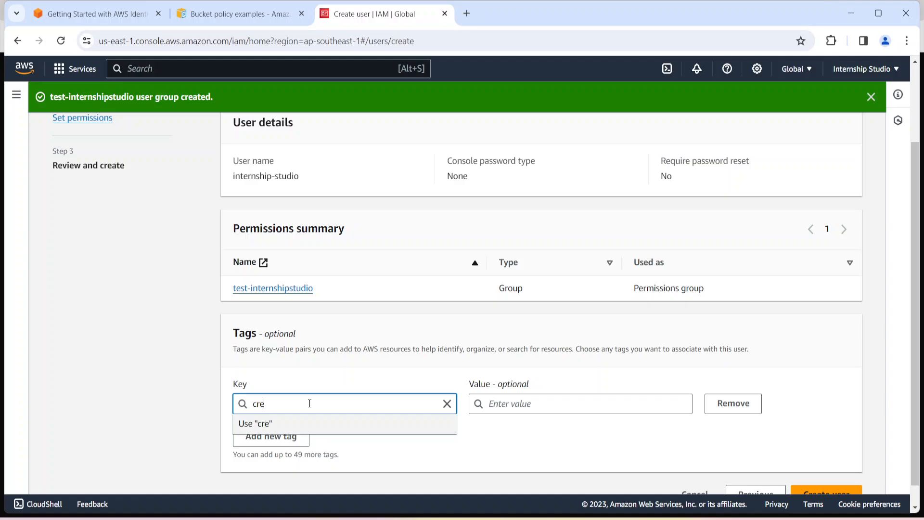
text(ated-by)
click(486, 405)
text(shiv)
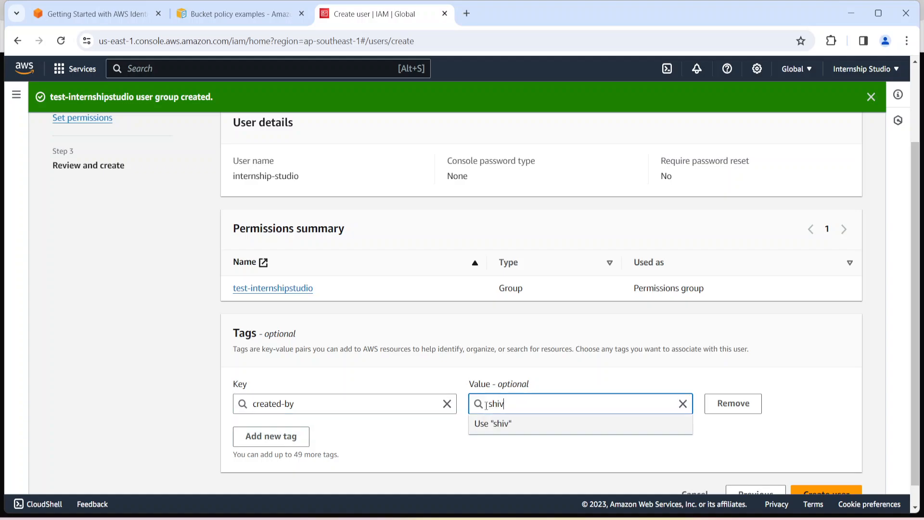
text(aling)
click(562, 442)
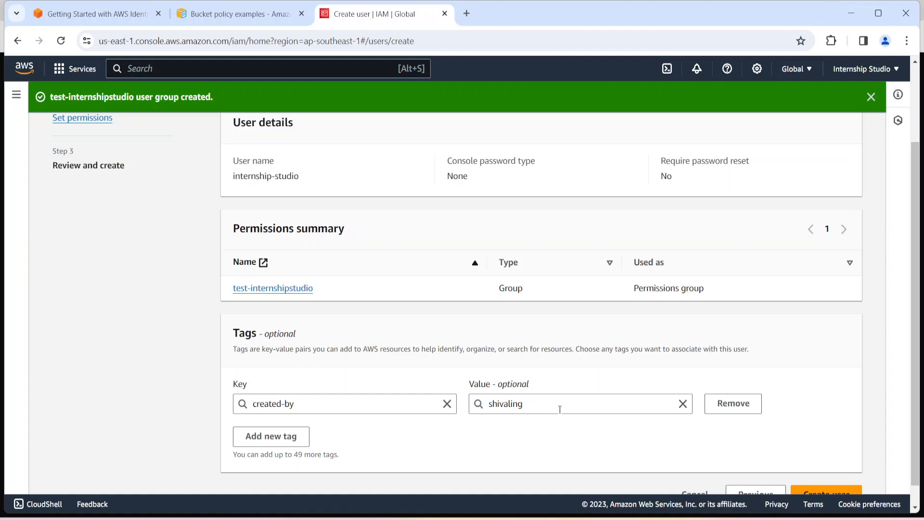
- Create the internship-studio user and check its entry across the columns of the users list
scroll(654, 445, down, 1)
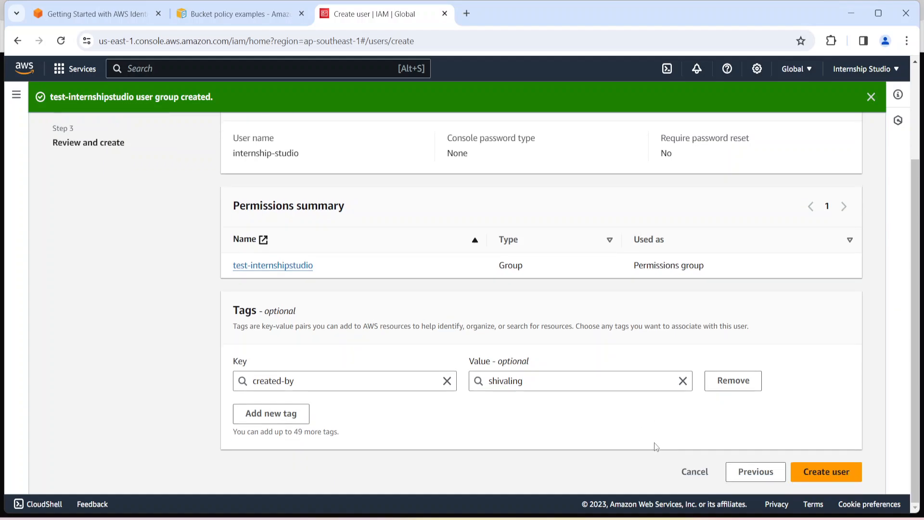
click(813, 480)
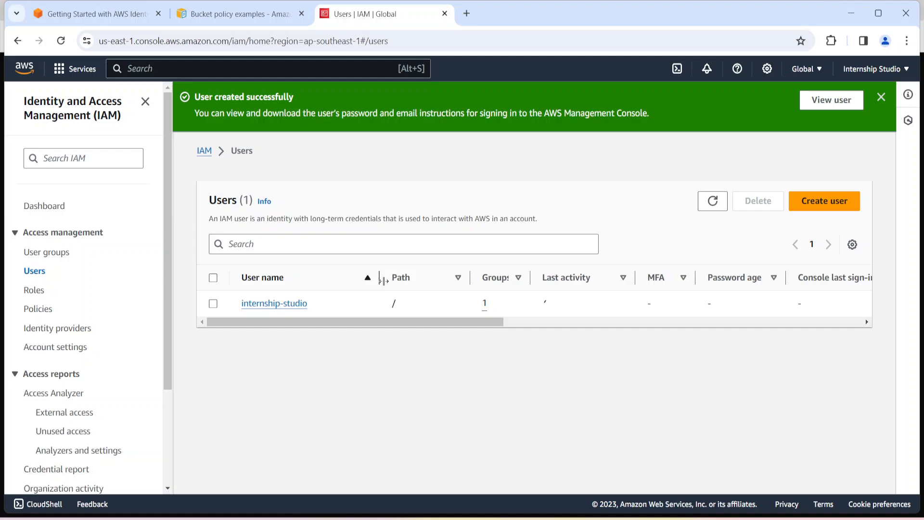
scroll(396, 313, right, 8)
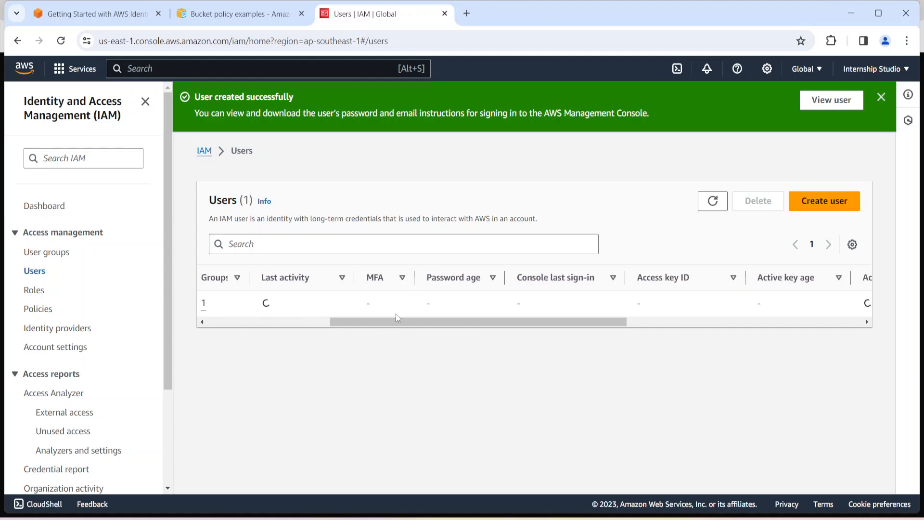
scroll(396, 314, left, 8)
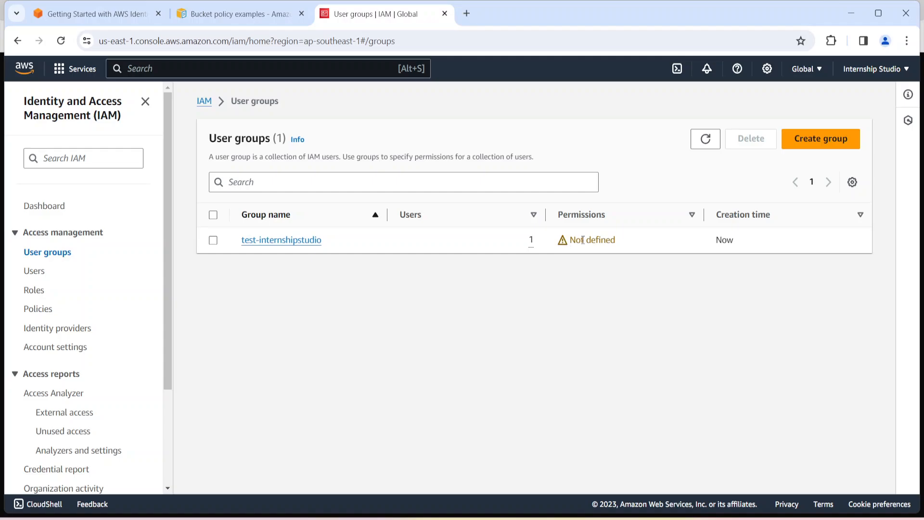
- Open the policy attachment page for the test-internshipstudio group's permissions and look through the available policies
click(290, 243)
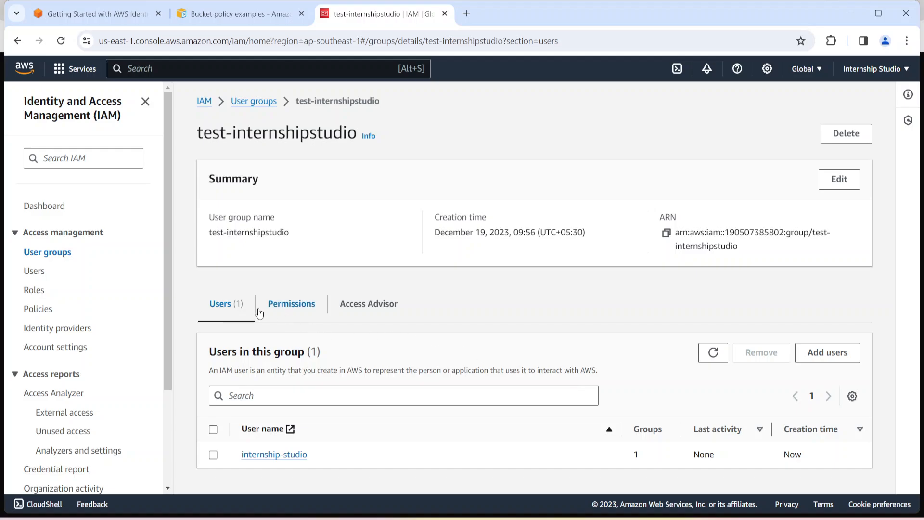
click(290, 310)
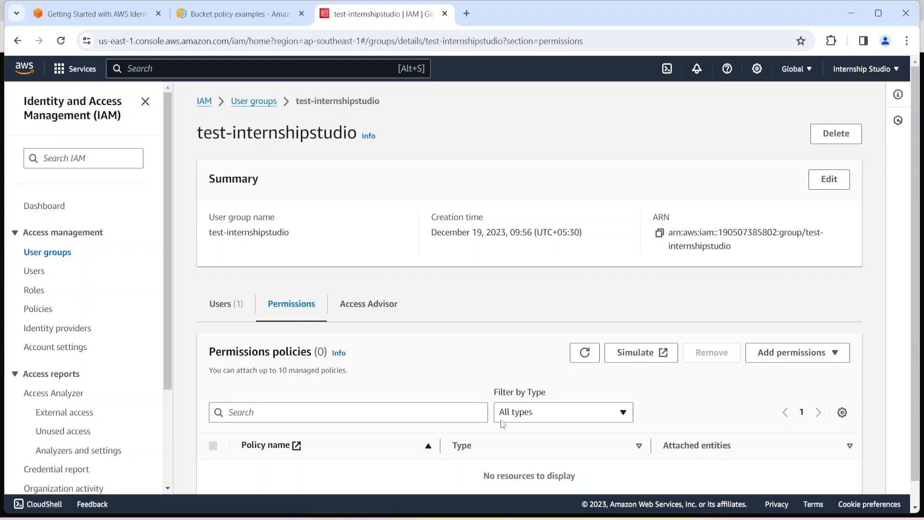
scroll(501, 422, down, 1)
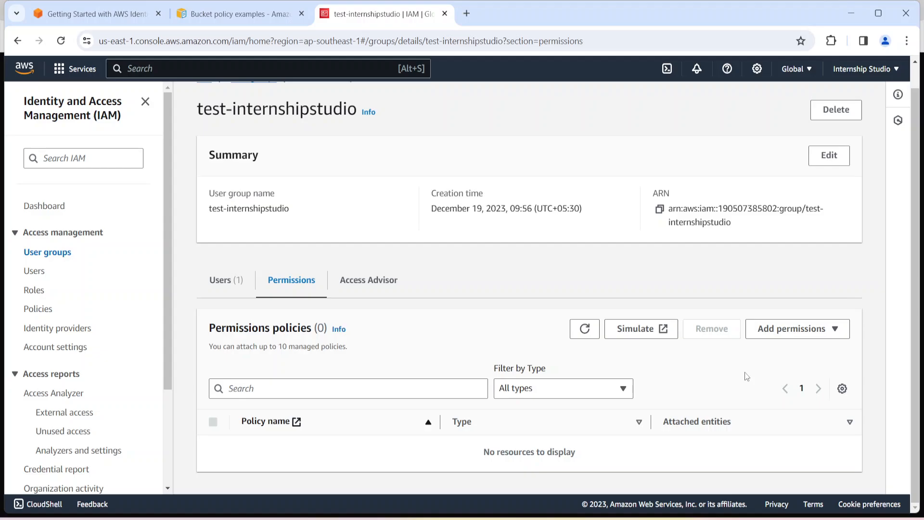
click(790, 336)
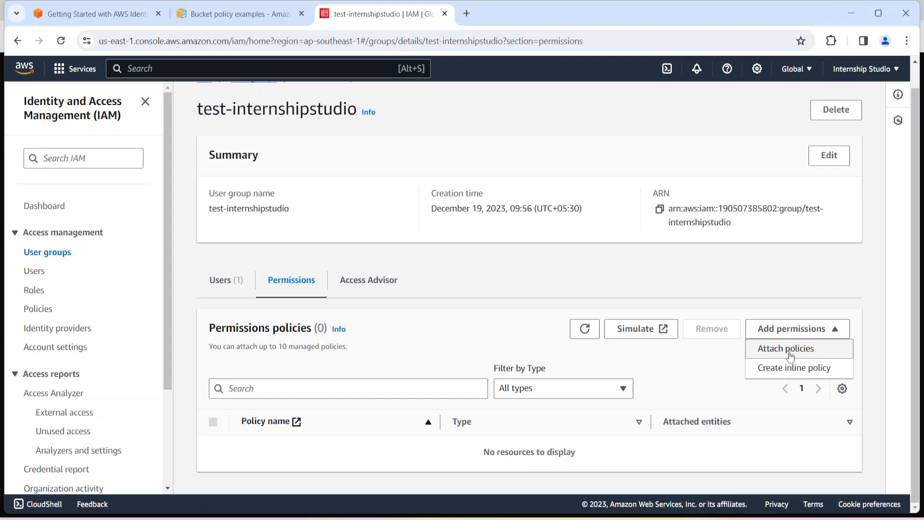
click(790, 355)
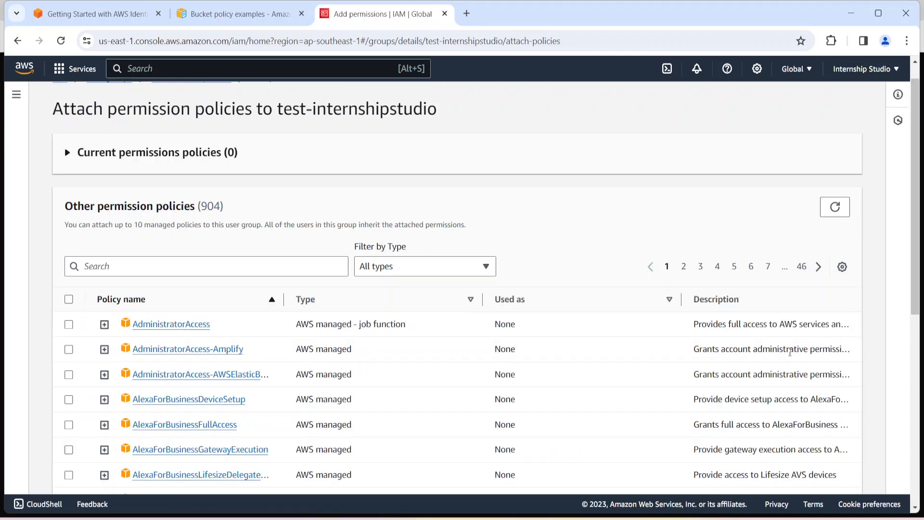
scroll(569, 339, down, 2)
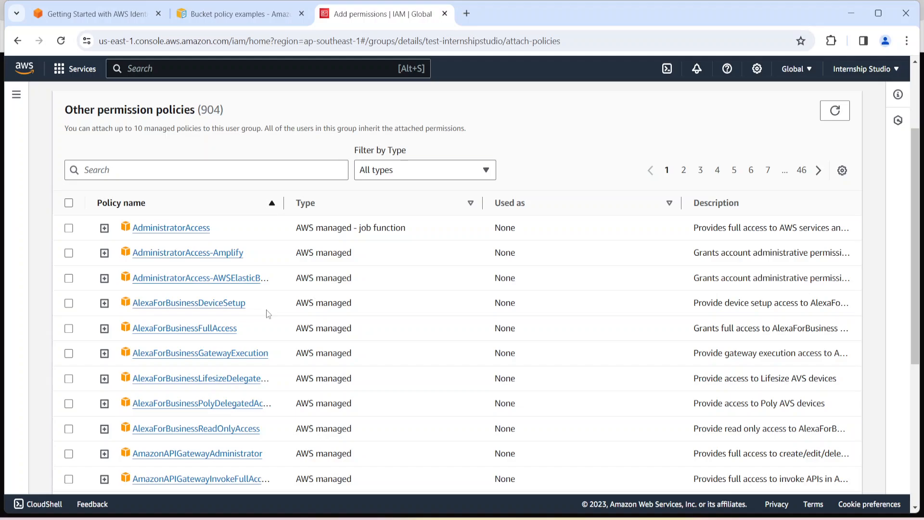
scroll(268, 312, down, 1)
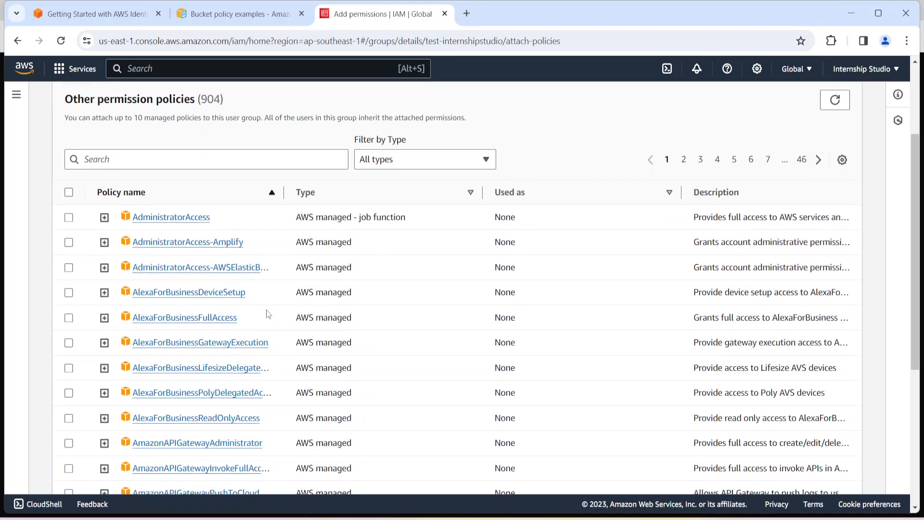
scroll(257, 319, down, 3)
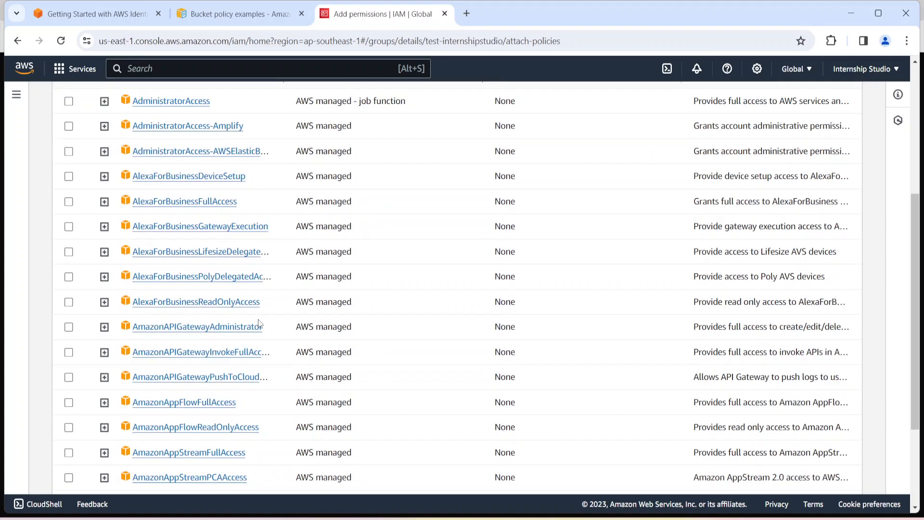
scroll(260, 322, up, 6)
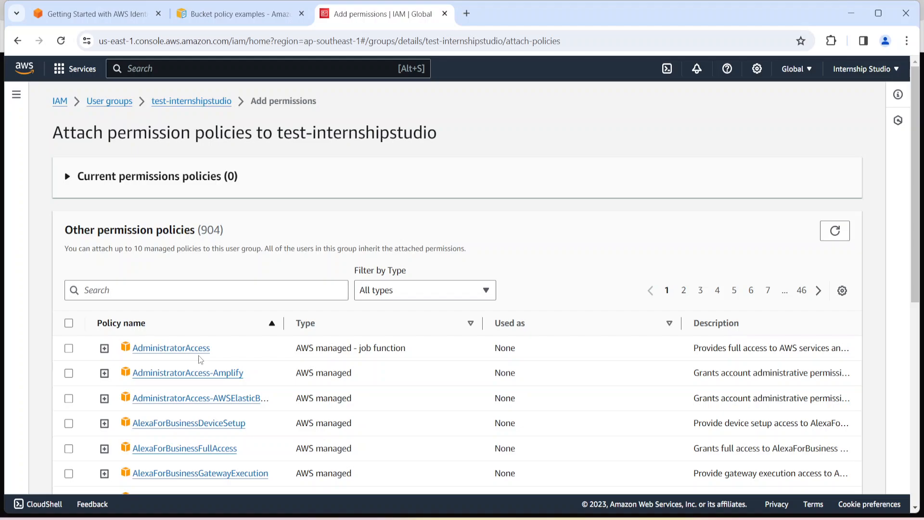
- Filter the policies by s3 and attach AmazonS3FullAccess to the test-internshipstudio group
click(185, 296)
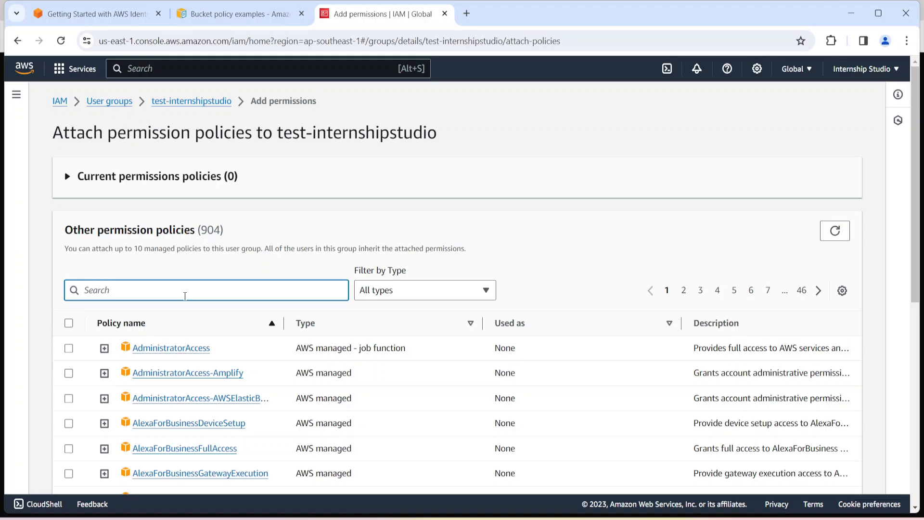
text(s3)
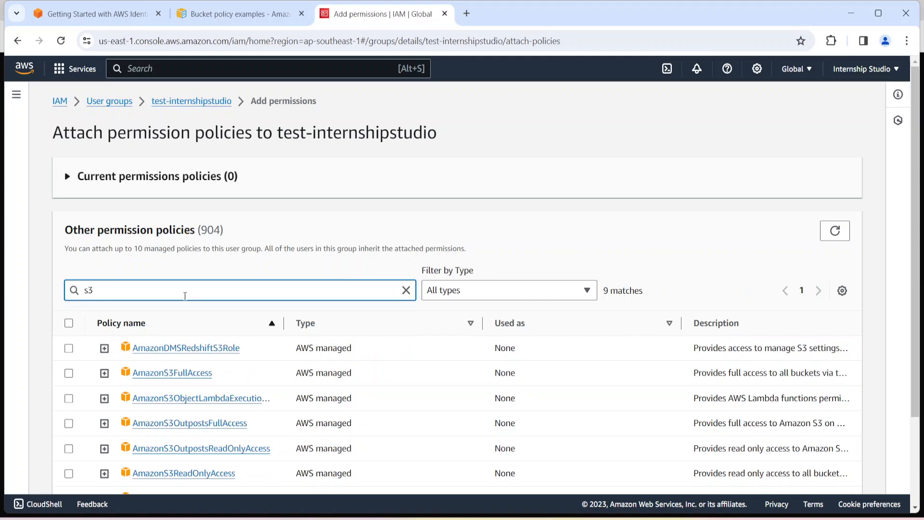
click(69, 374)
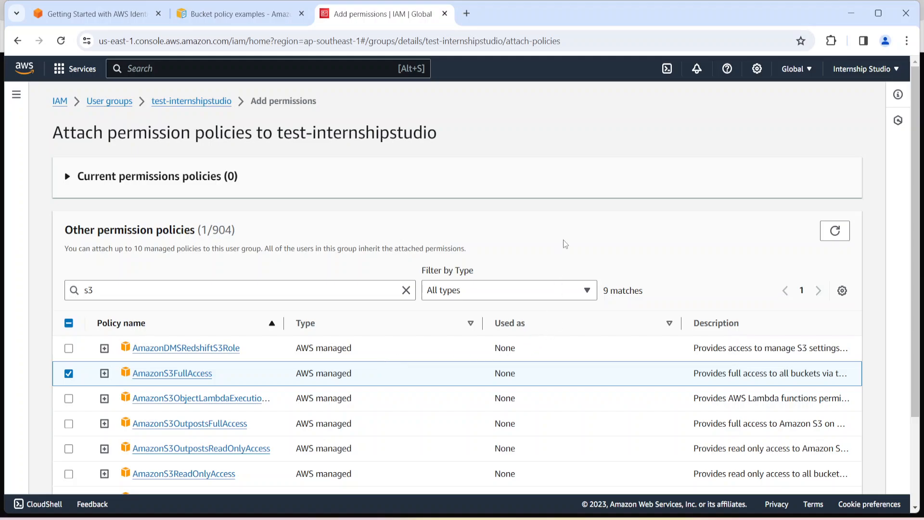
scroll(538, 373, down, 3)
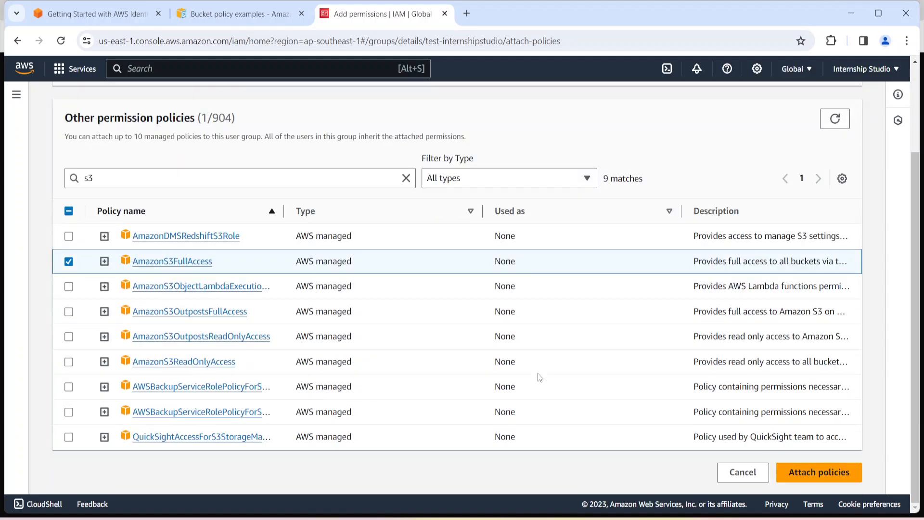
click(825, 474)
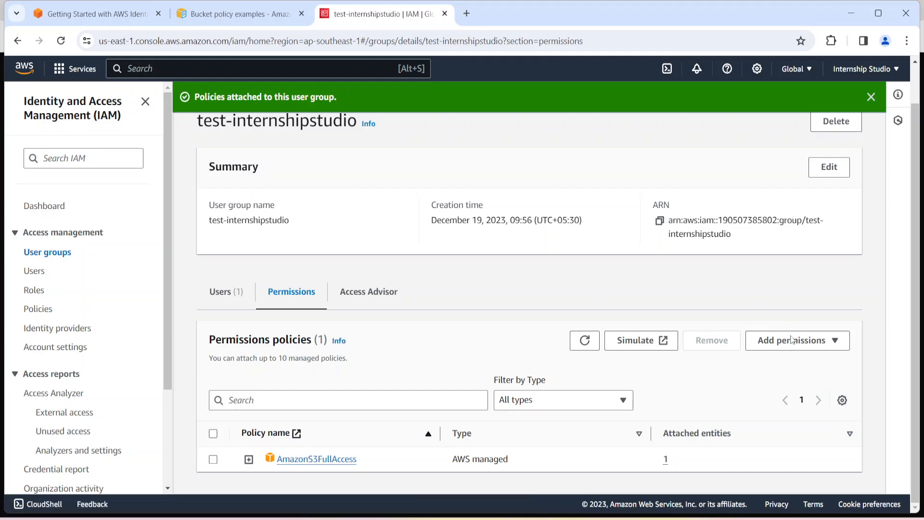
- Attach the AmazonEC2FullAccess policy to the test-internshipstudio group, finding it with the search term ec2
click(793, 351)
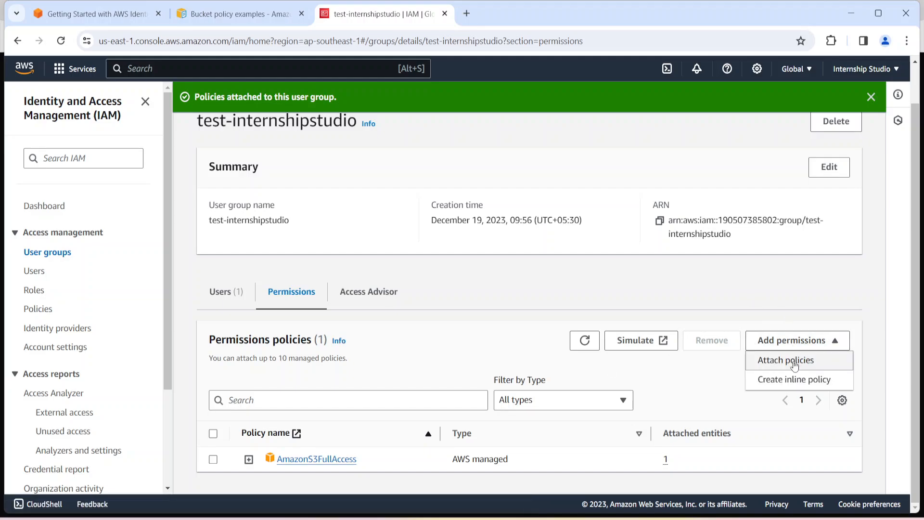
click(793, 360)
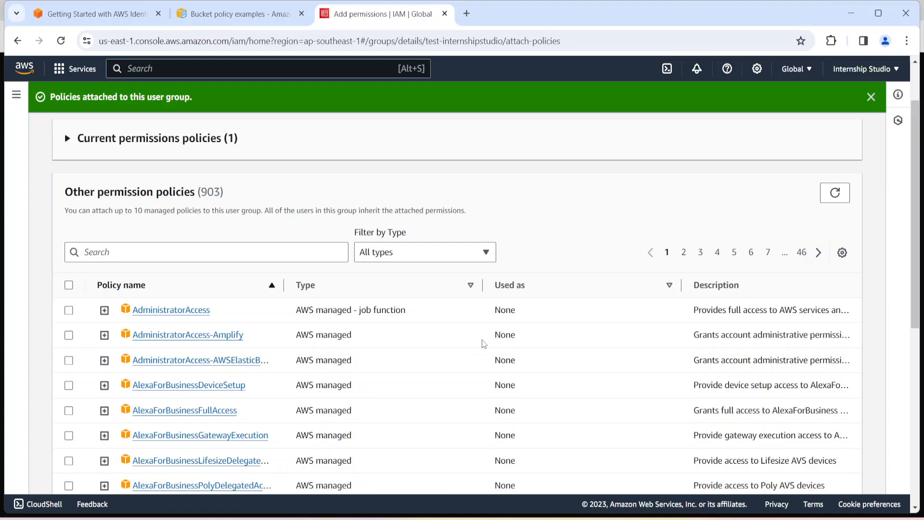
scroll(481, 340, down, 3)
scroll(481, 339, up, 2)
scroll(238, 258, up, 1)
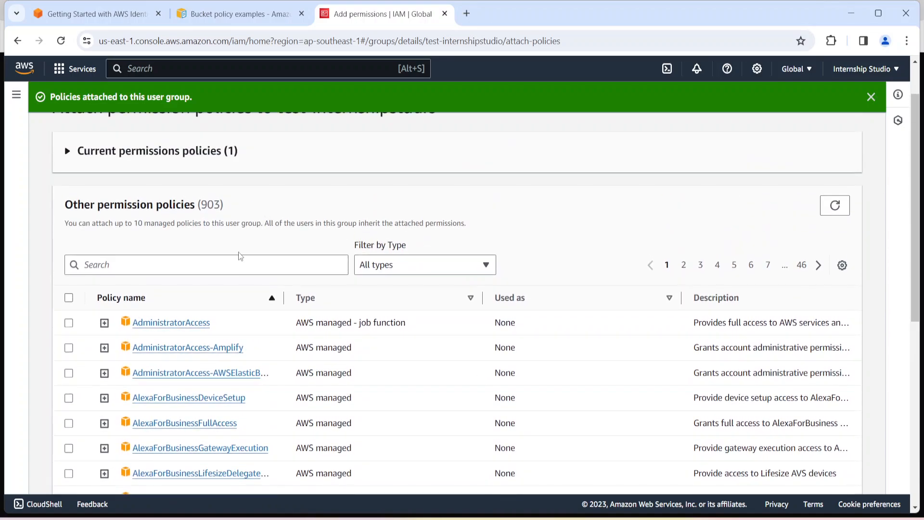
click(234, 268)
text(ec2)
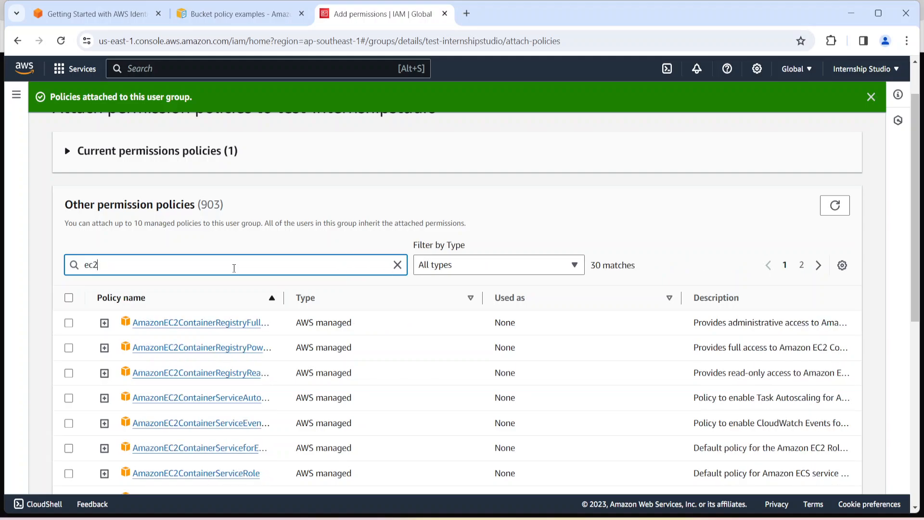
scroll(221, 366, down, 2)
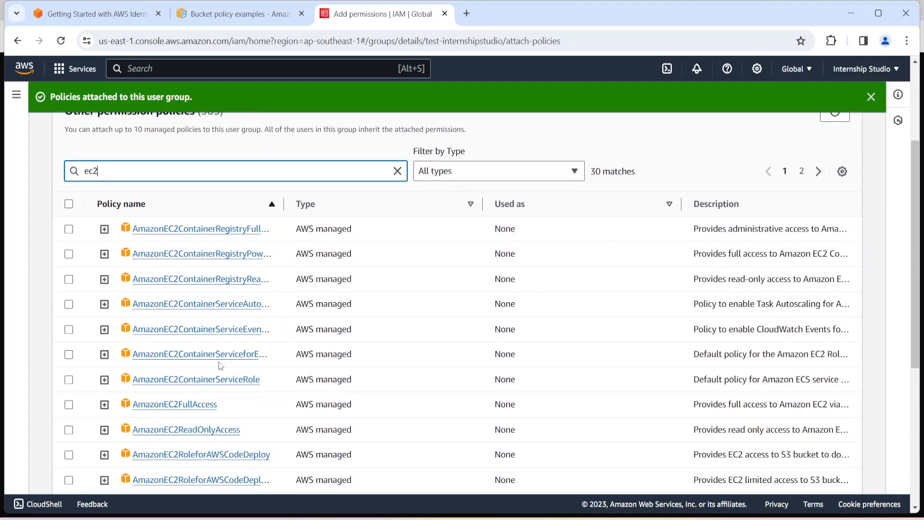
click(69, 401)
scroll(579, 375, down, 5)
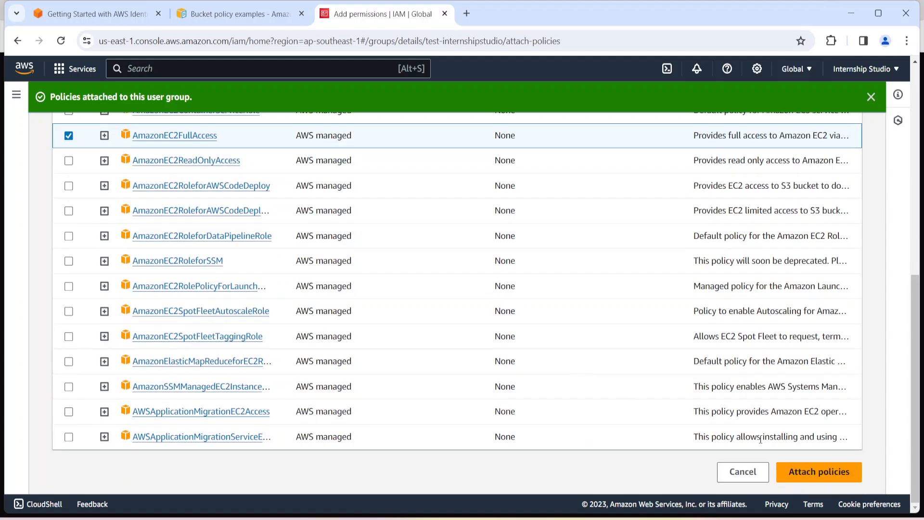
click(828, 469)
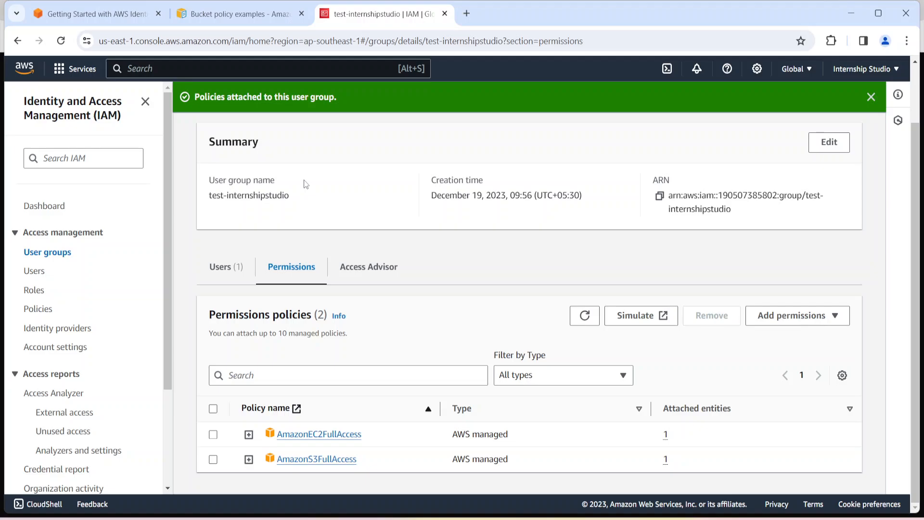
- Review the account's user groups and users lists, ending on the IAM roles overview
click(54, 252)
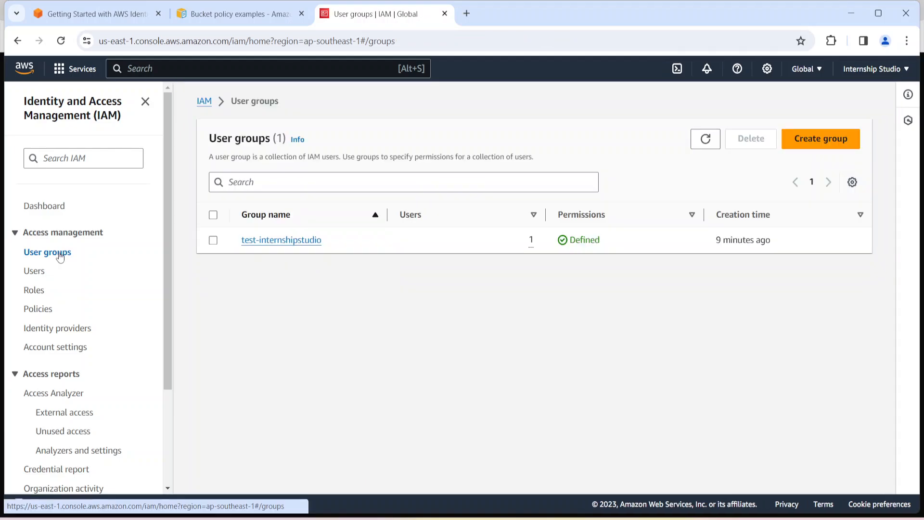
click(38, 272)
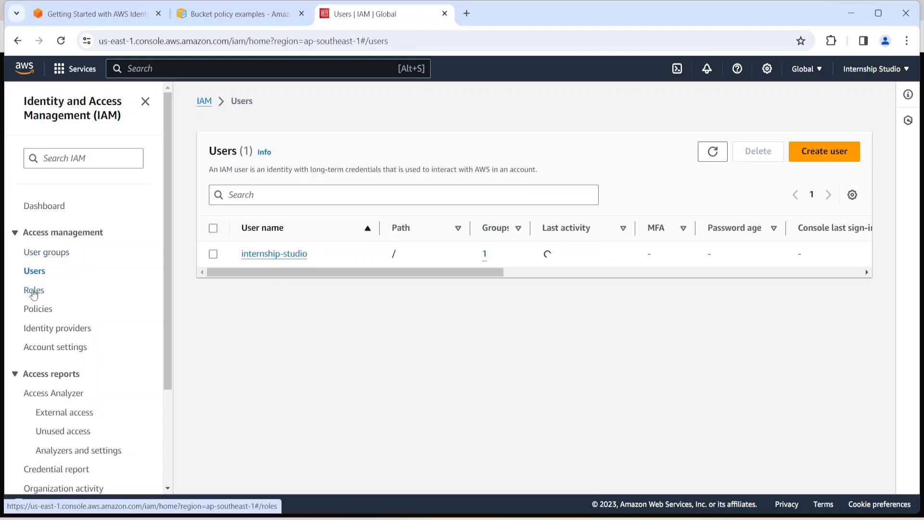
click(33, 291)
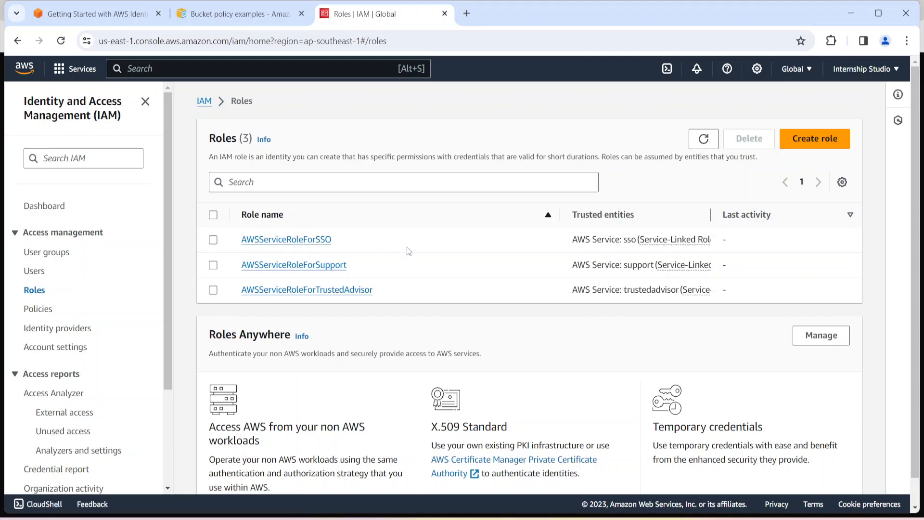
scroll(408, 250, down, 1)
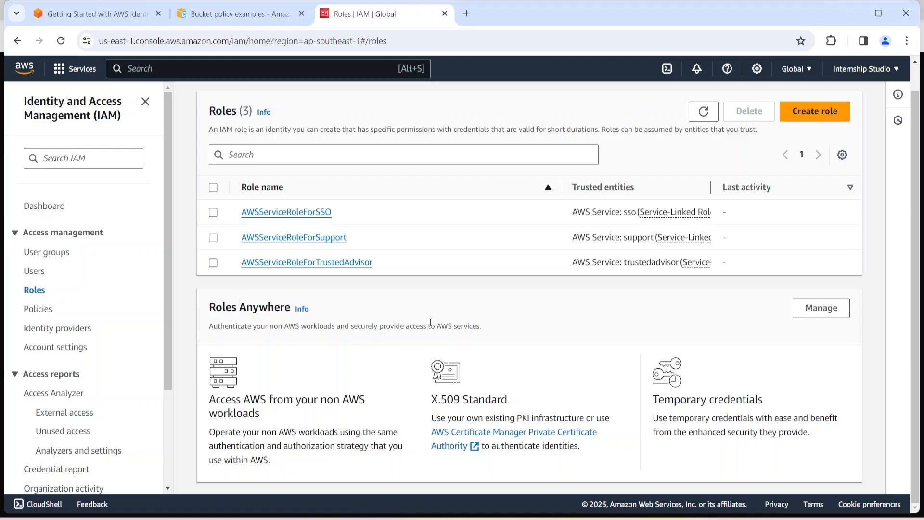
scroll(455, 328, up, 1)
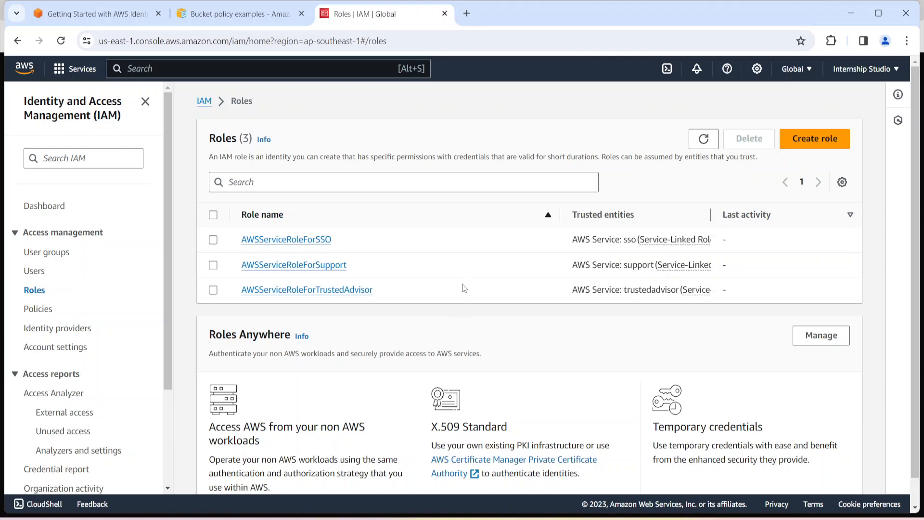
- Start a new role with AWS service as trusted entity and EC2 as service and use case, and continue to its permissions
click(794, 140)
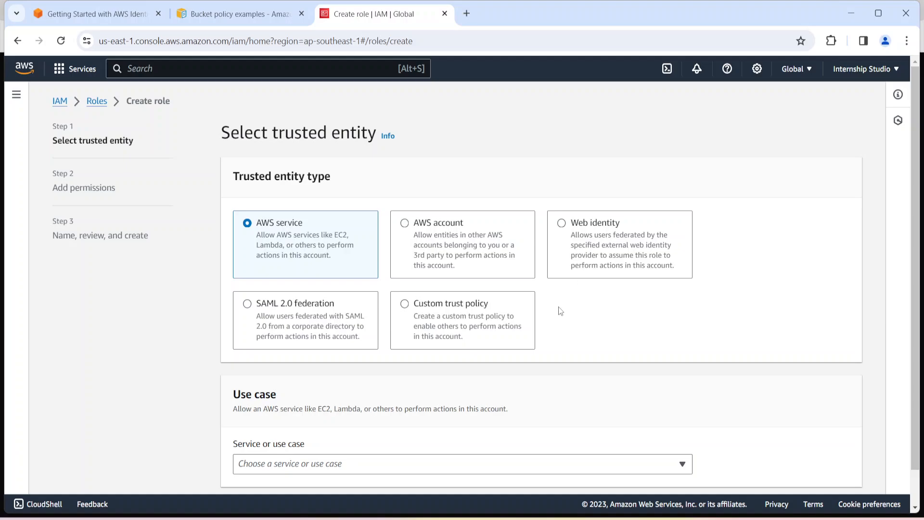
scroll(558, 311, down, 1)
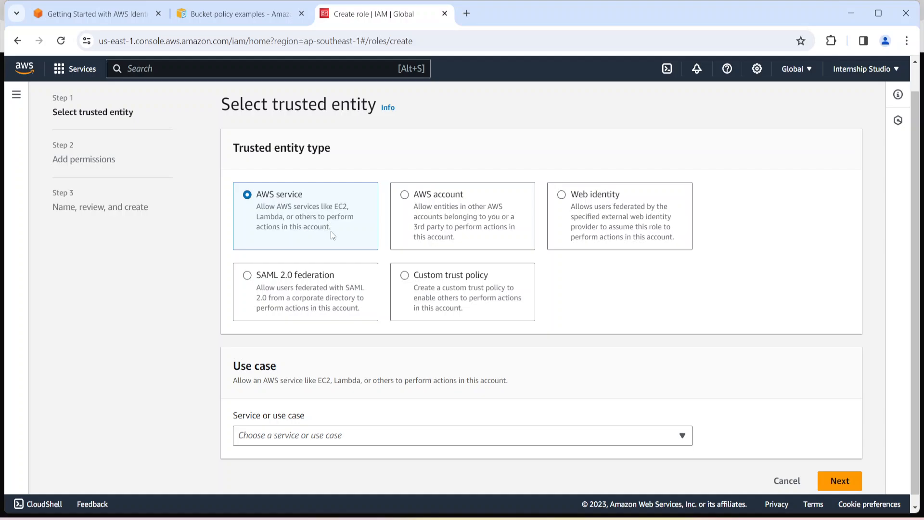
scroll(375, 309, down, 1)
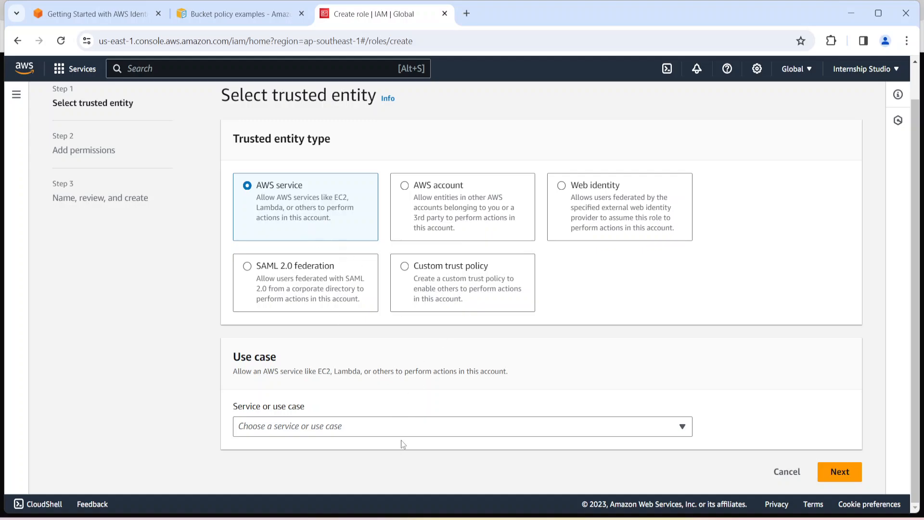
click(391, 426)
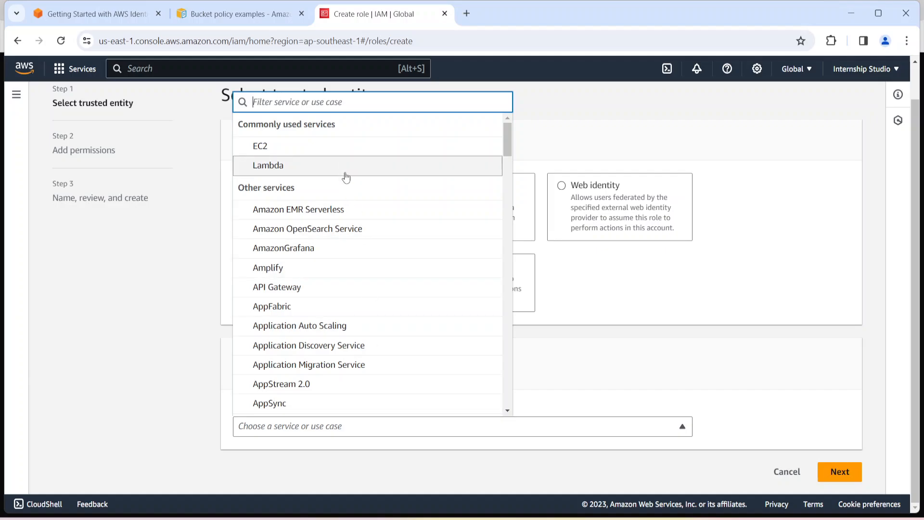
click(339, 156)
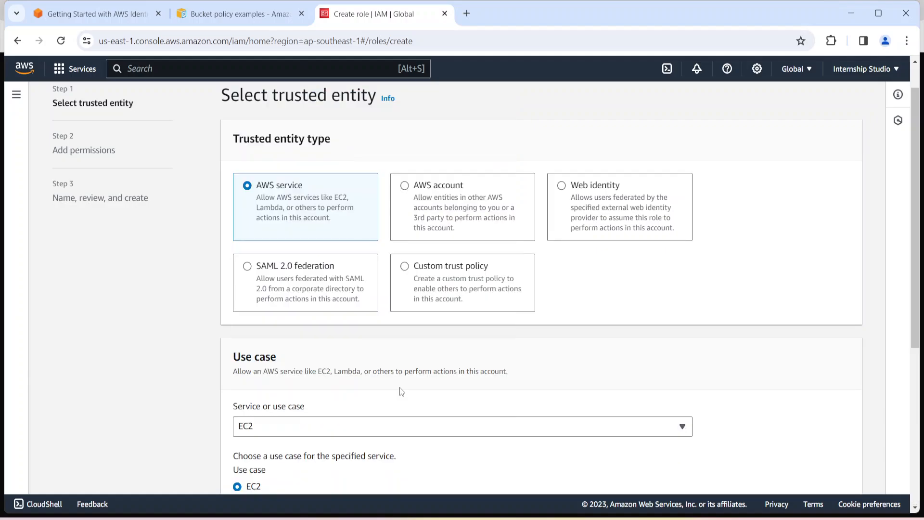
scroll(399, 387, down, 2)
scroll(401, 391, down, 2)
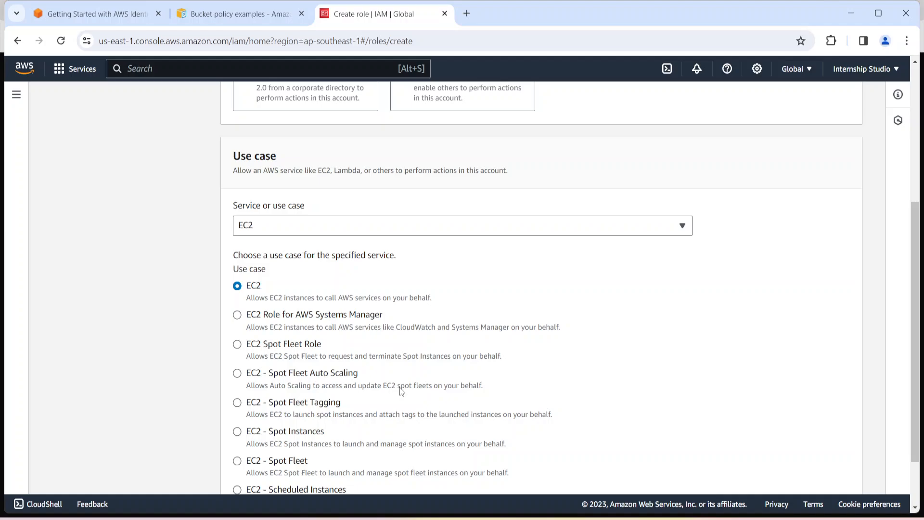
scroll(401, 390, down, 2)
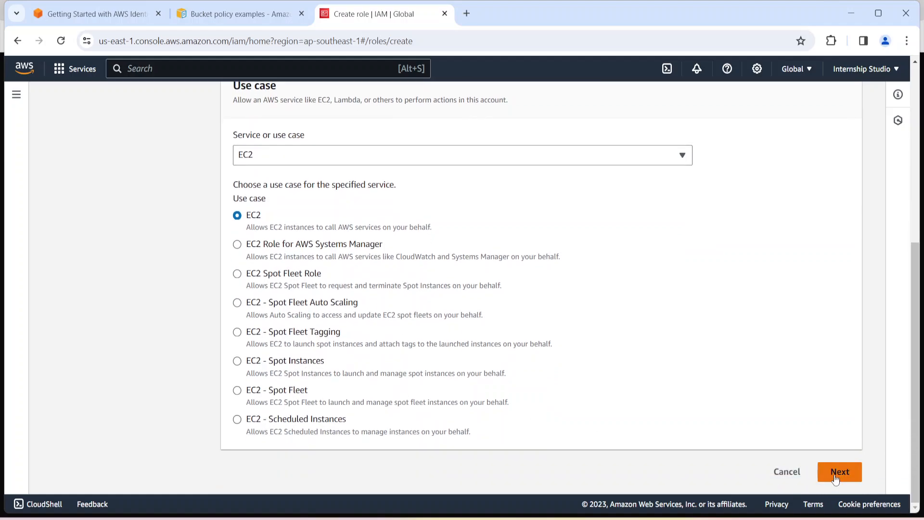
click(835, 475)
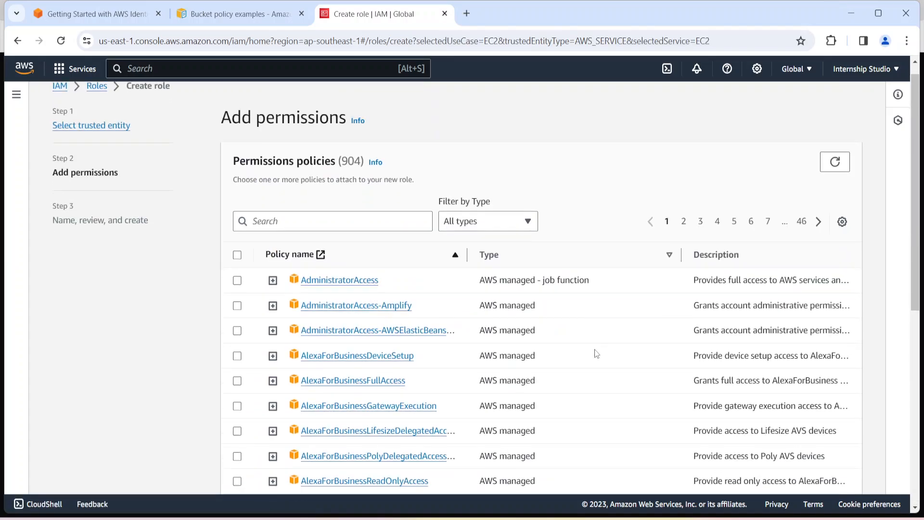
scroll(596, 353, down, 1)
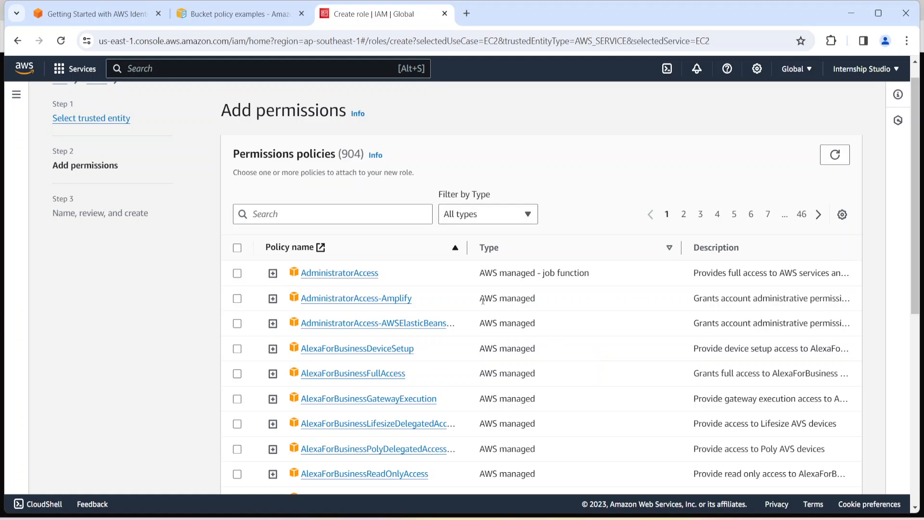
- Filter the role's permissions policies by ec2, select AmazonEC2FullAccess, and continue to naming and review
scroll(483, 299, down, 1)
click(344, 211)
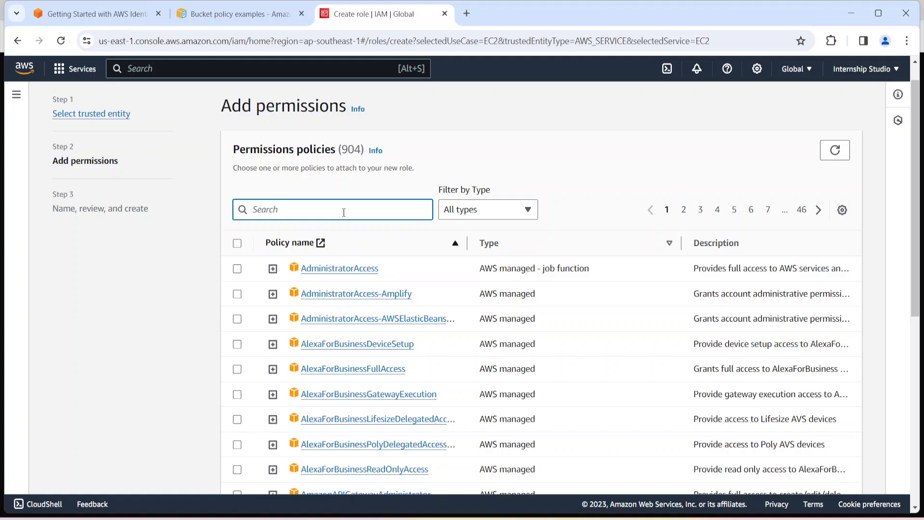
text(ec2)
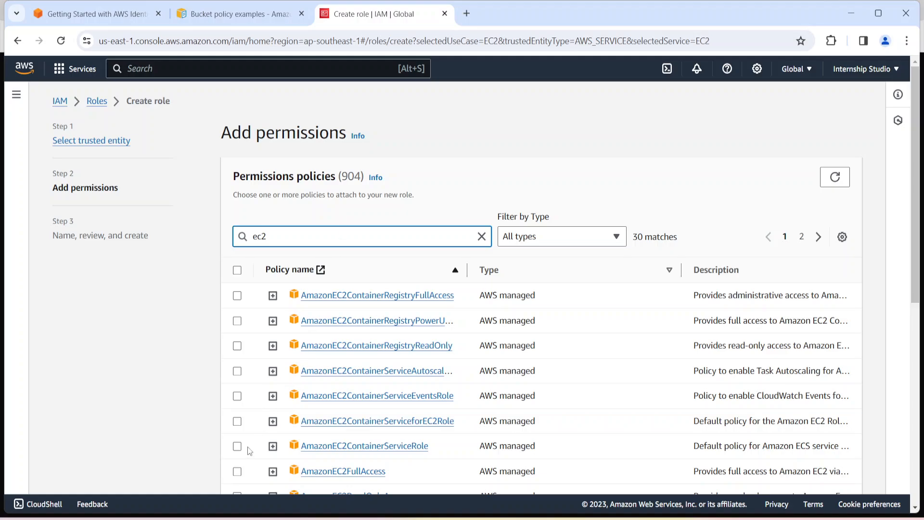
click(237, 471)
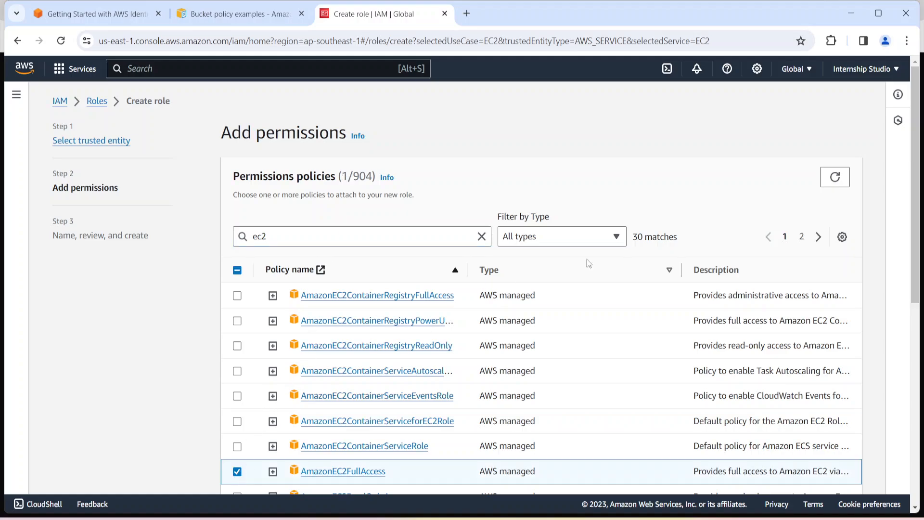
scroll(700, 215, down, 8)
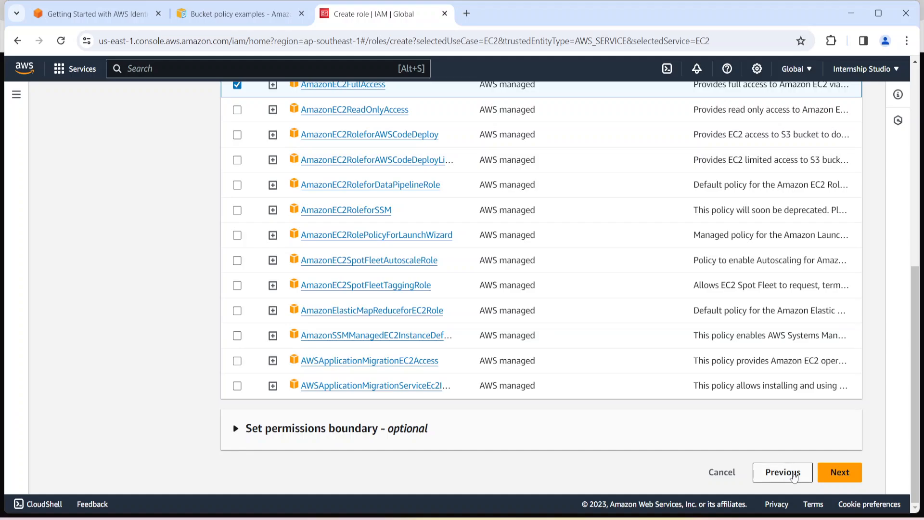
click(833, 473)
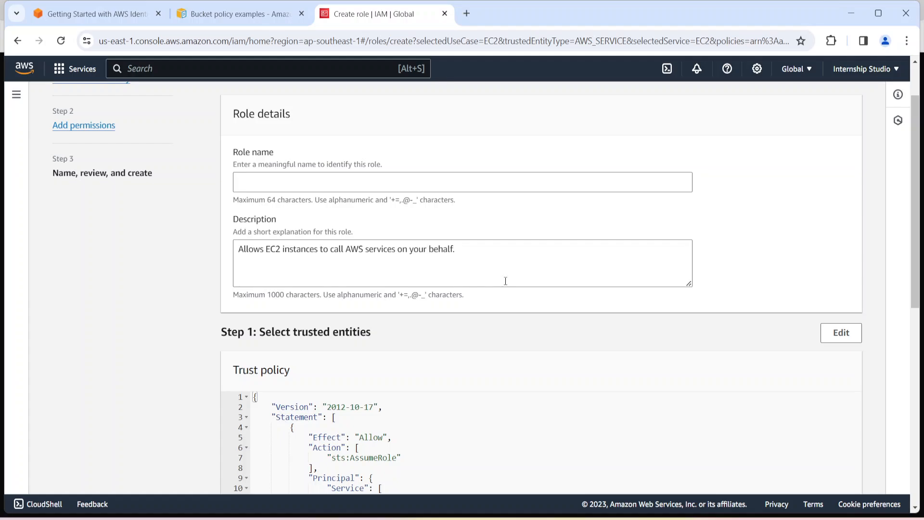
- Name the new role ec2-internship-studio
scroll(482, 207, down, 1)
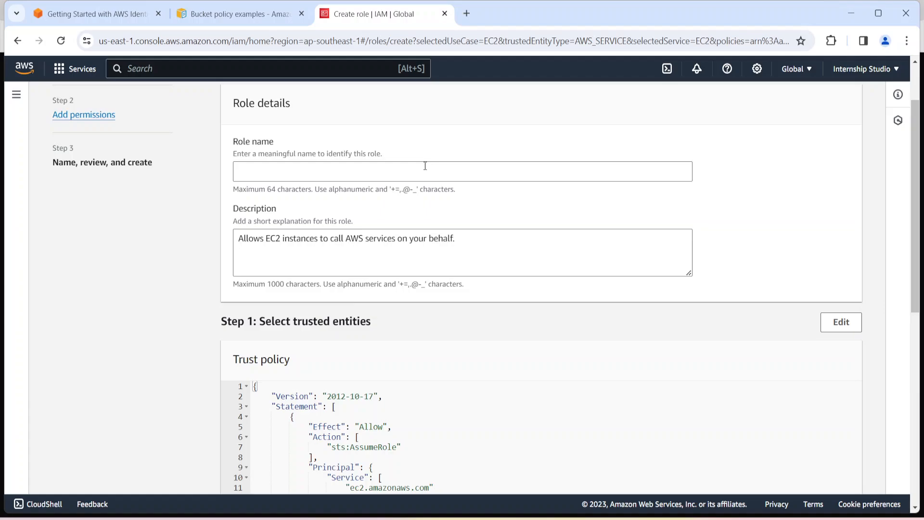
click(425, 166)
text(ec)
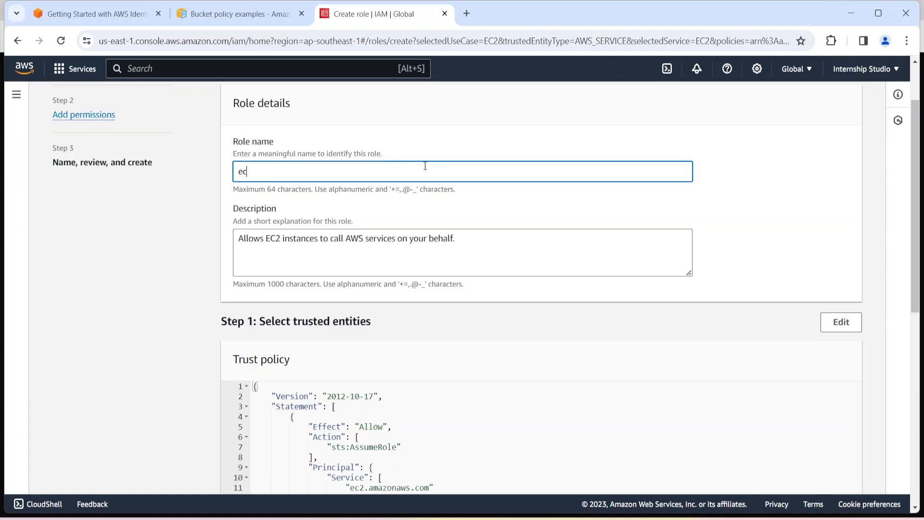
text(2-internship-studio)
- Review the new role's description, trust policy and permissions policy summary before creating it
scroll(353, 235, down, 1)
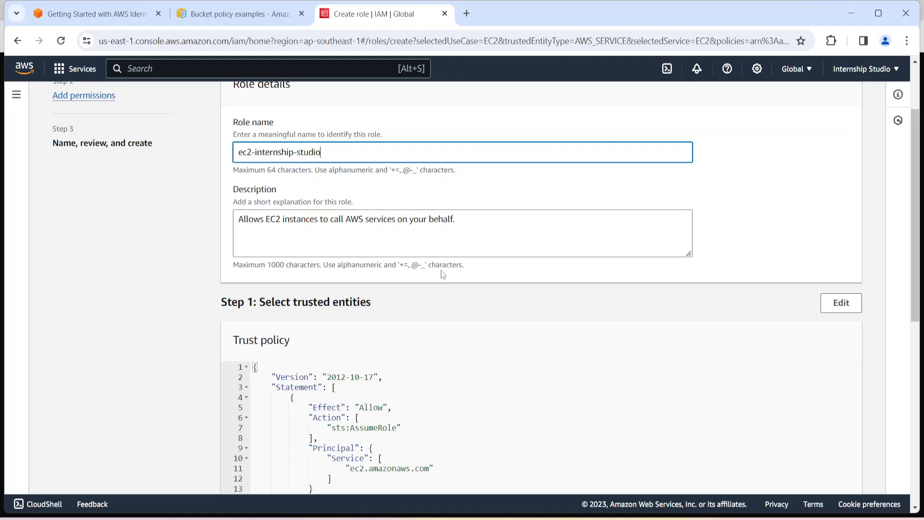
scroll(441, 270, down, 3)
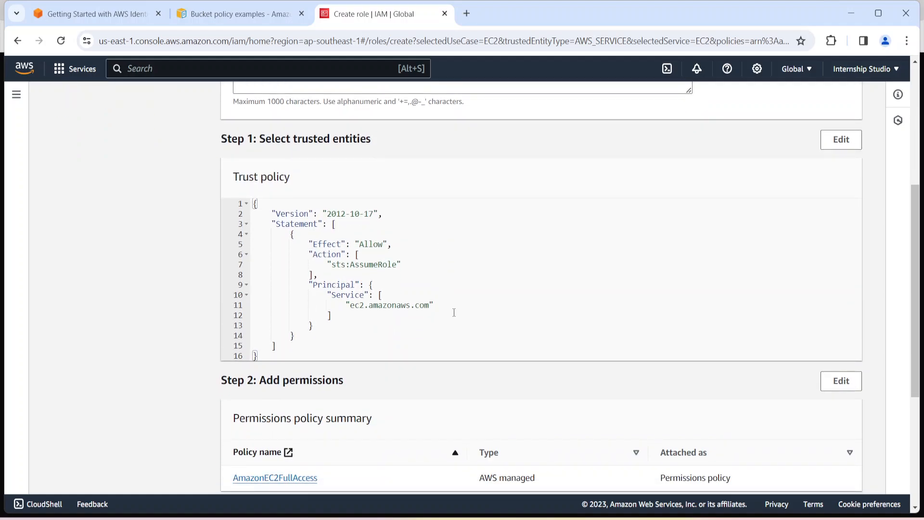
scroll(454, 312, down, 1)
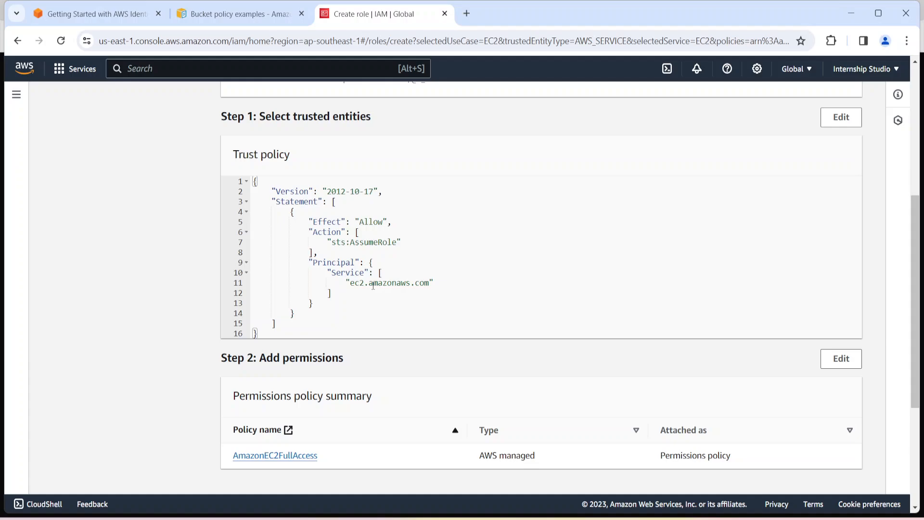
scroll(373, 285, down, 3)
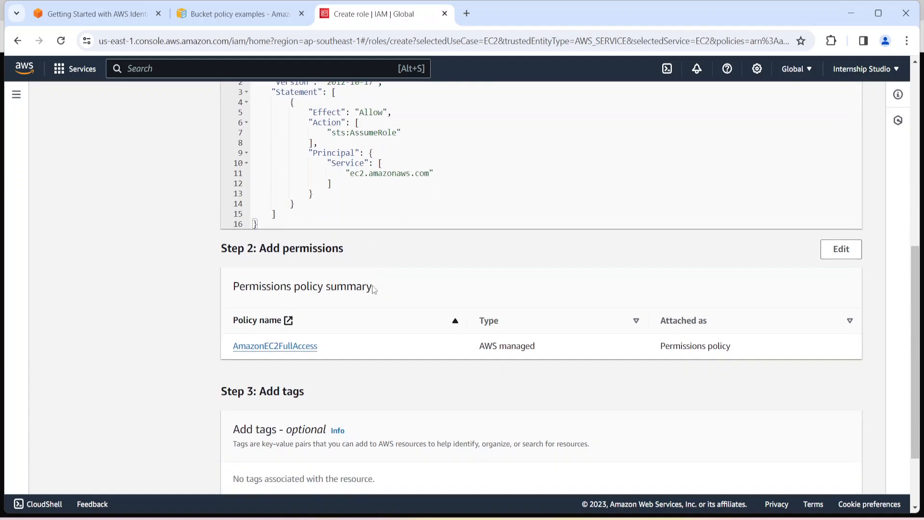
scroll(392, 308, up, 1)
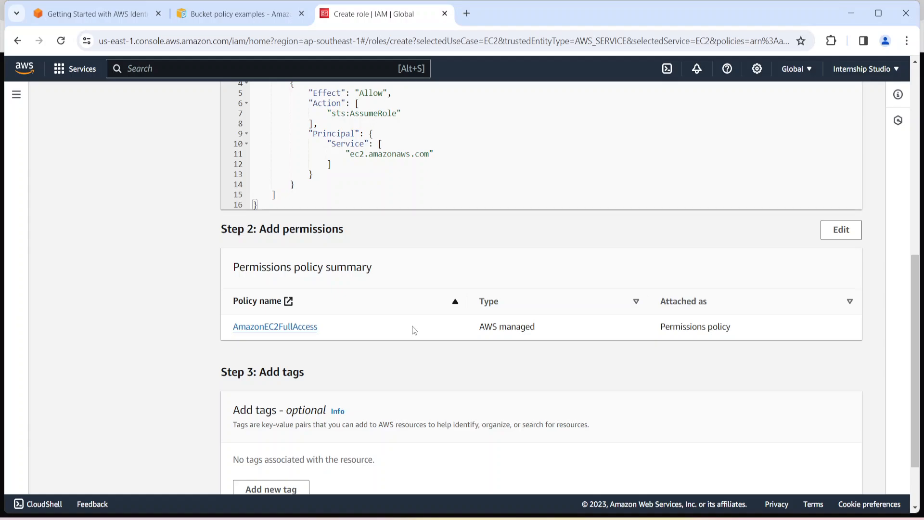
scroll(435, 349, up, 3)
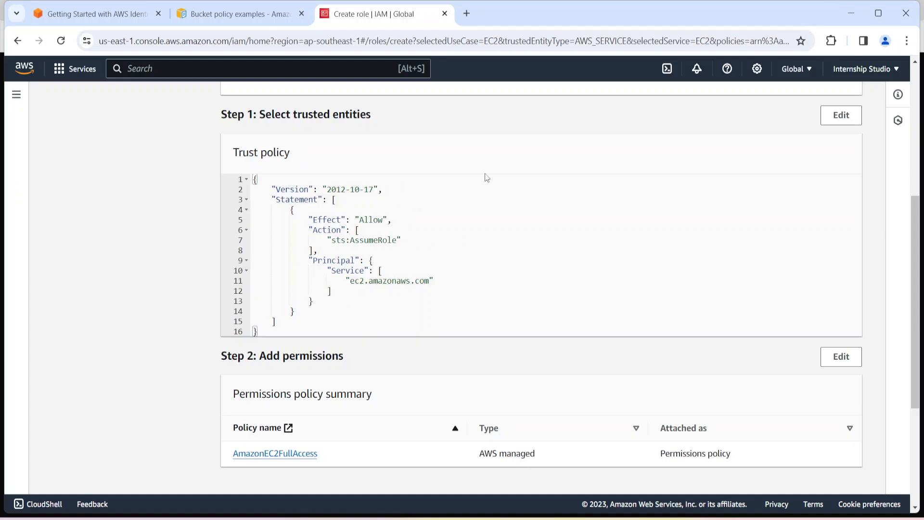
scroll(487, 178, up, 2)
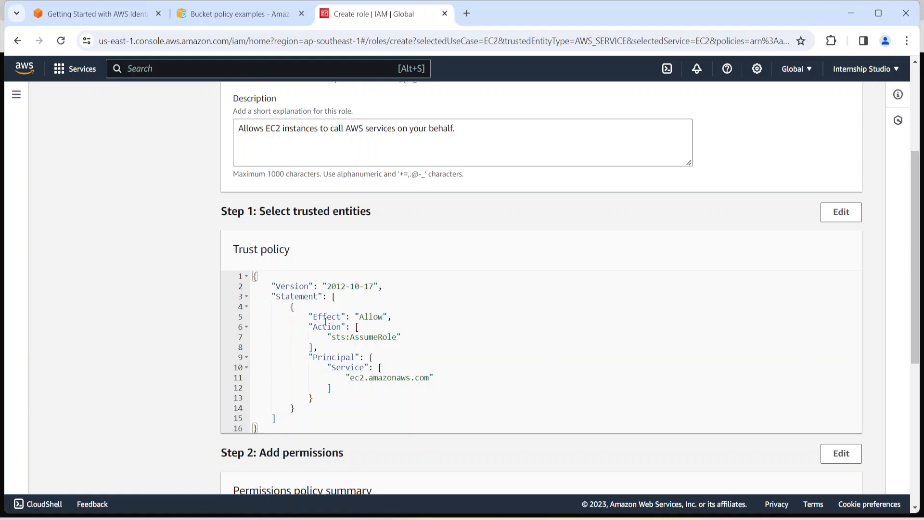
- Add a tag with key created-by and value internship-studio to the new role
scroll(200, 307, down, 1)
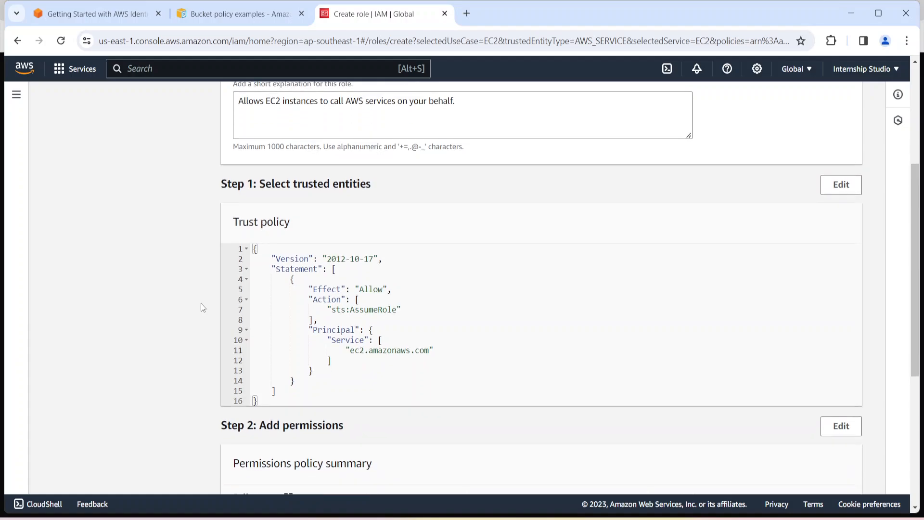
scroll(201, 306, down, 5)
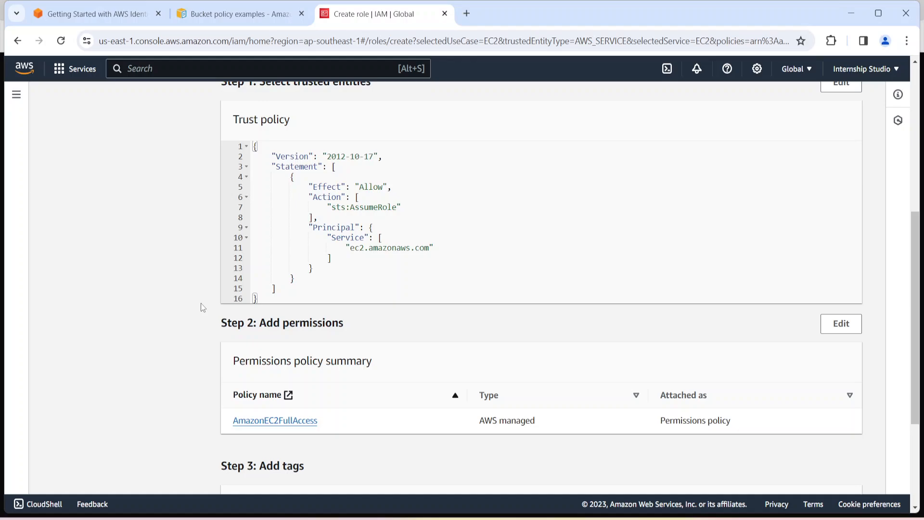
scroll(201, 304, up, 1)
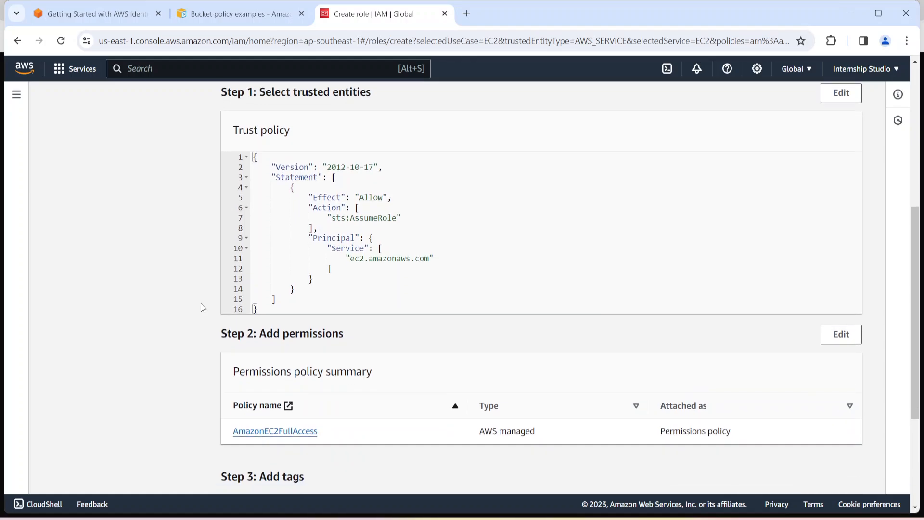
scroll(201, 304, down, 4)
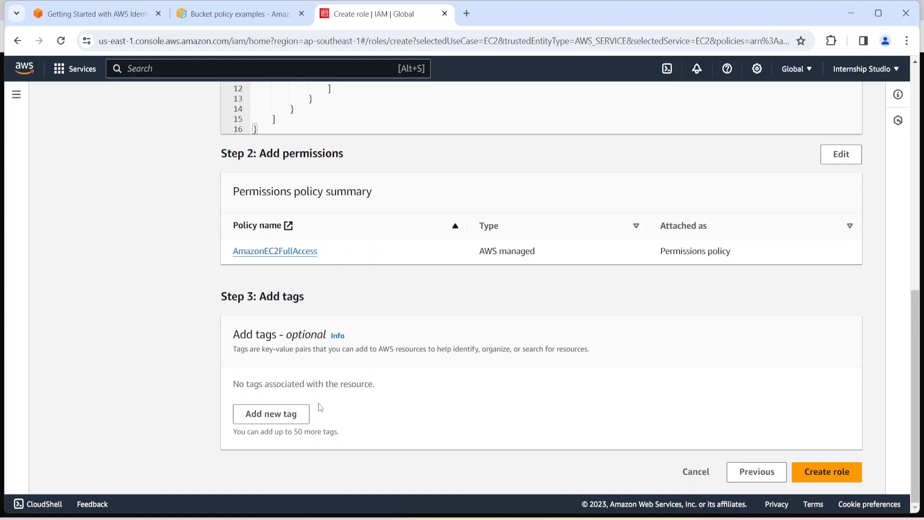
click(284, 417)
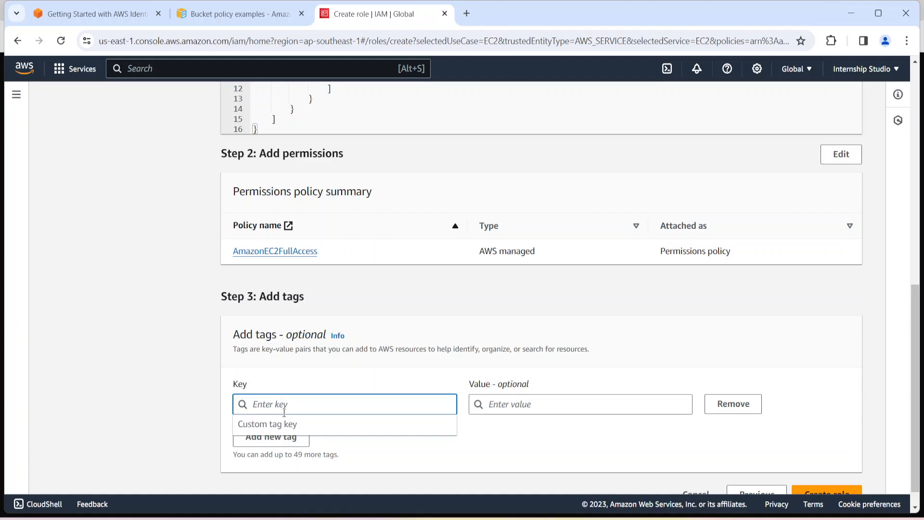
text(crets--)
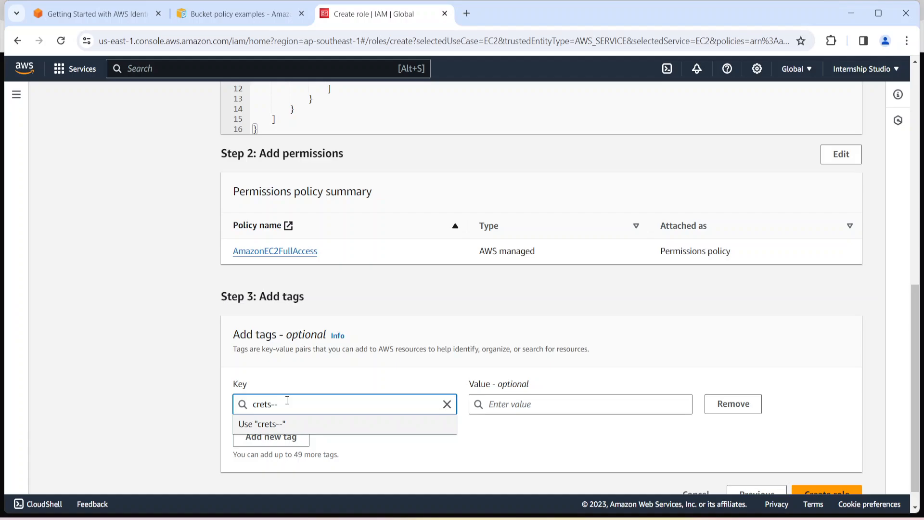
key(BackSpace)
key(BackSpace)
key(BackSpace)
key(BackSpace)
text(ated-by)
click(497, 403)
text(int)
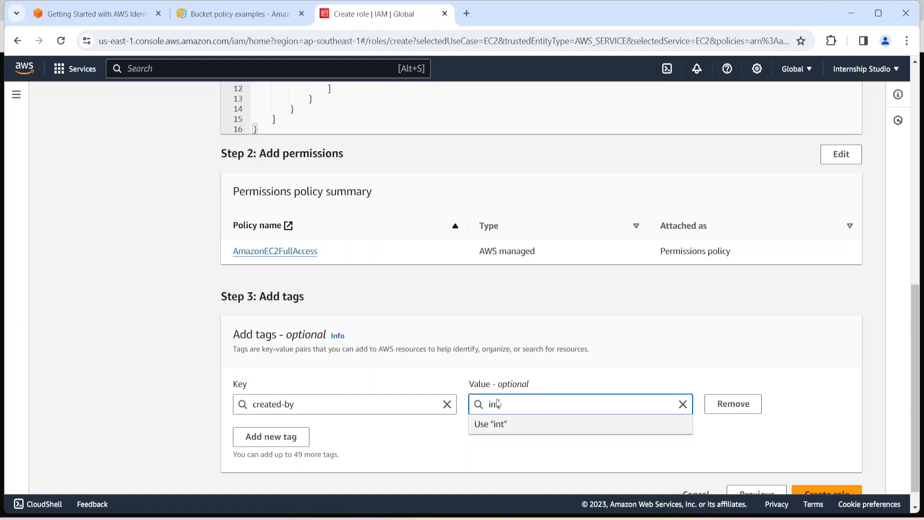
text(ernship-studio)
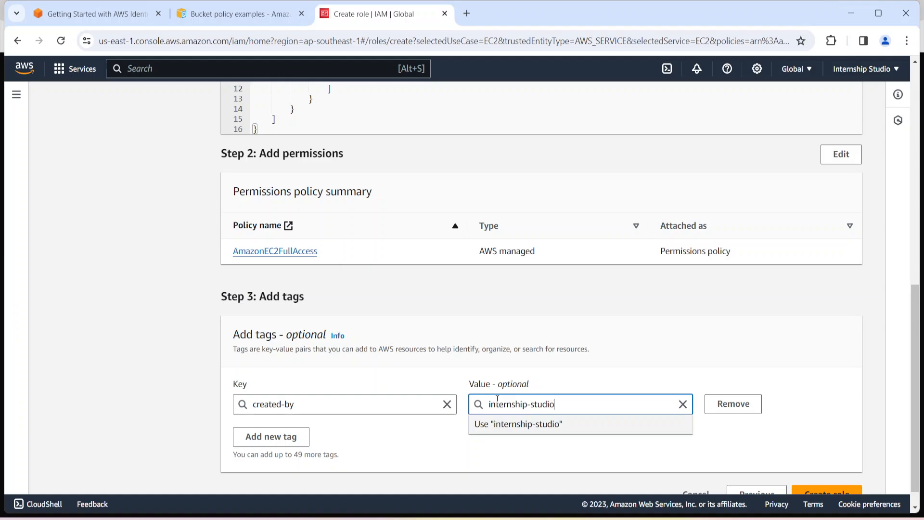
click(526, 430)
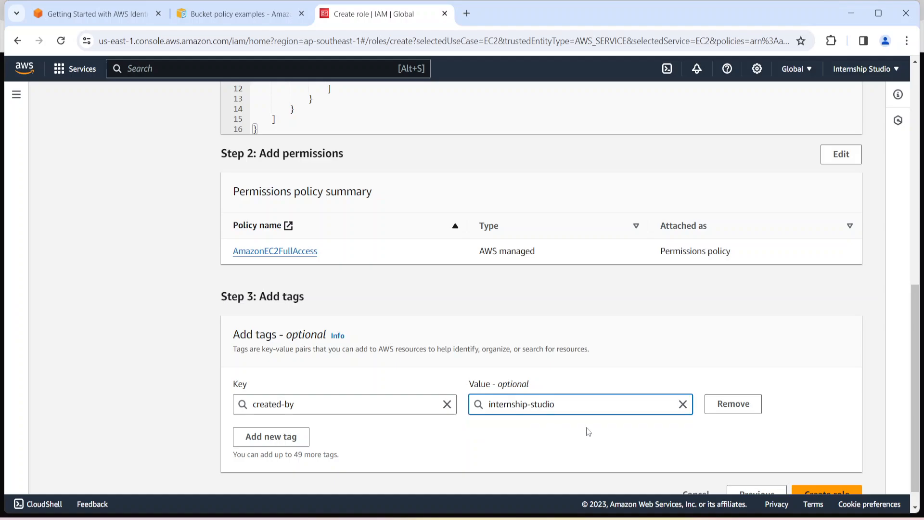
- Remove the stray slashes from the role name so it reads ec2-internship-studio, and create the role
scroll(626, 438, down, 1)
click(813, 473)
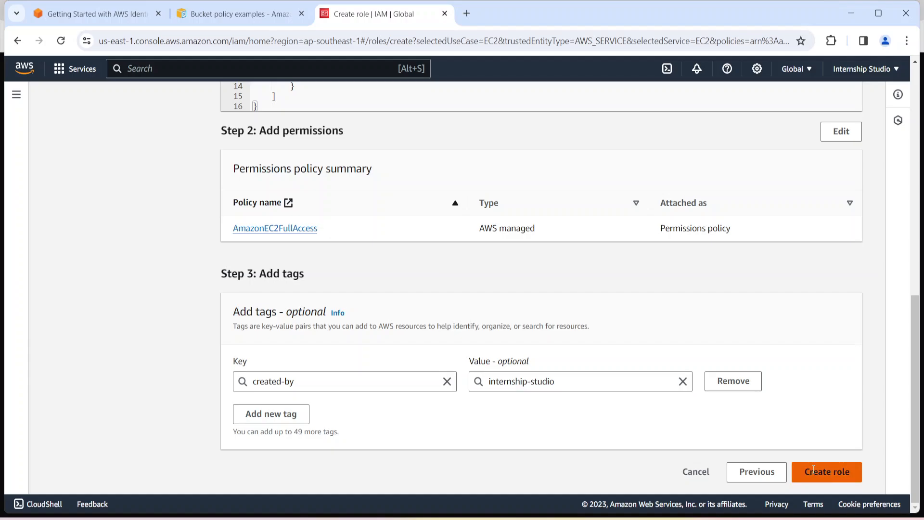
scroll(656, 360, up, 2)
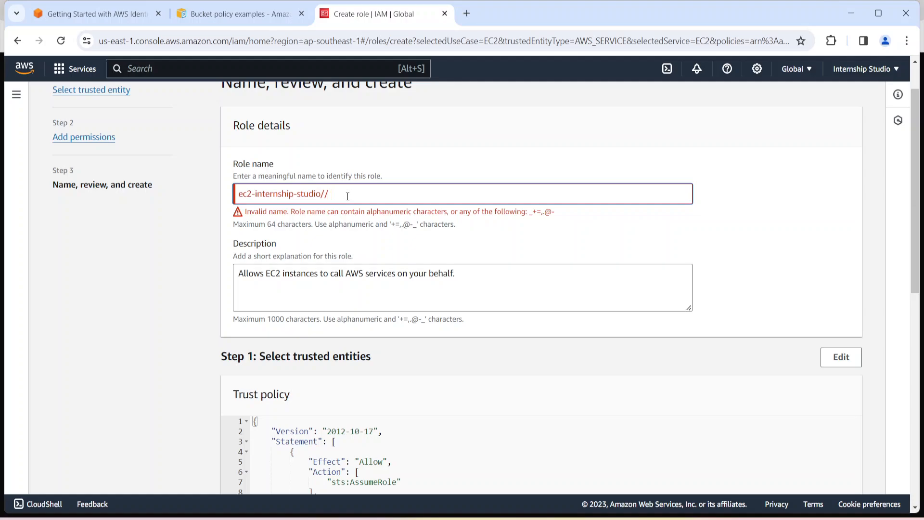
key(BackSpace)
key(BackSpace)
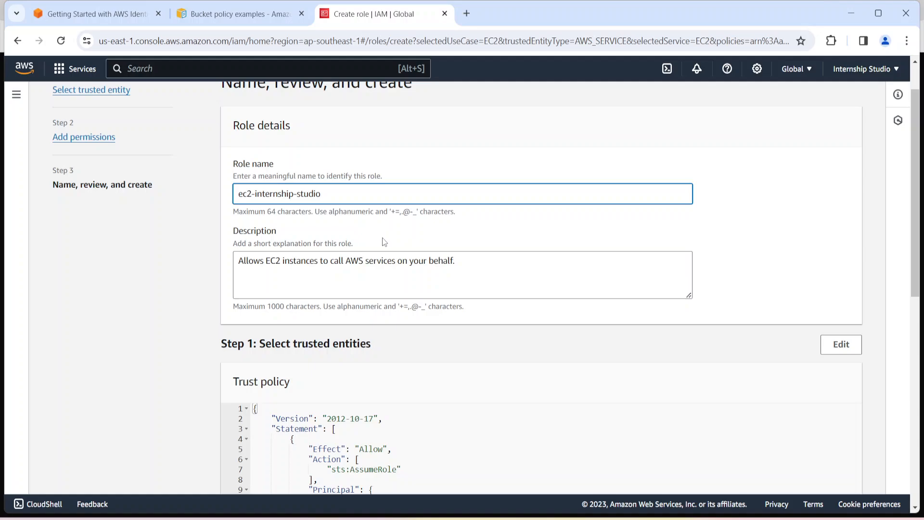
scroll(384, 241, down, 1)
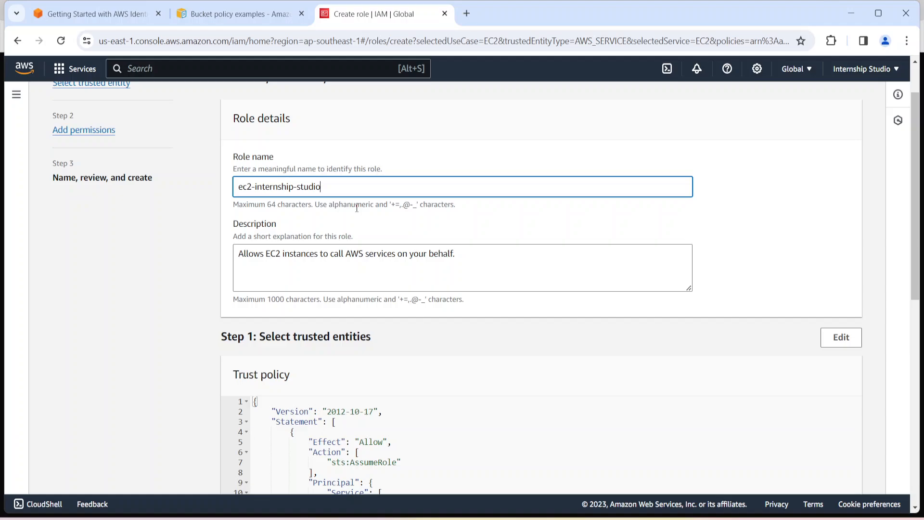
scroll(356, 207, down, 10)
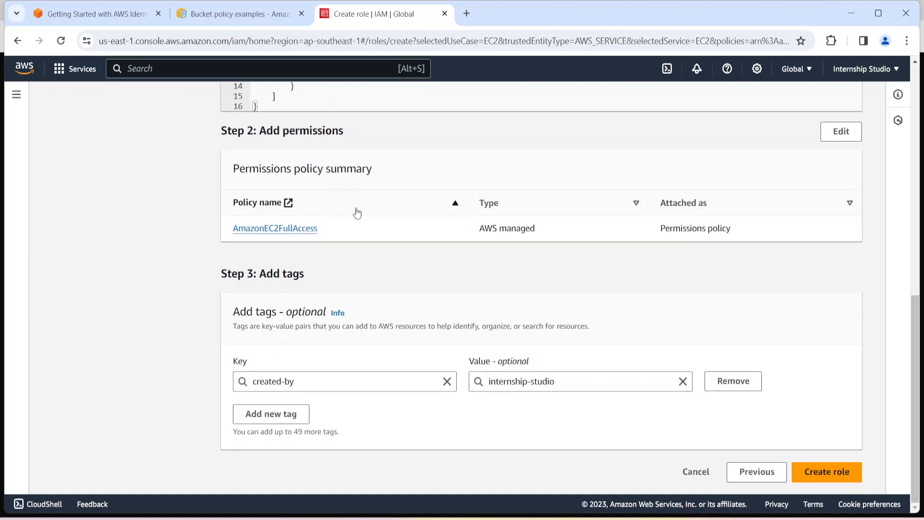
click(814, 473)
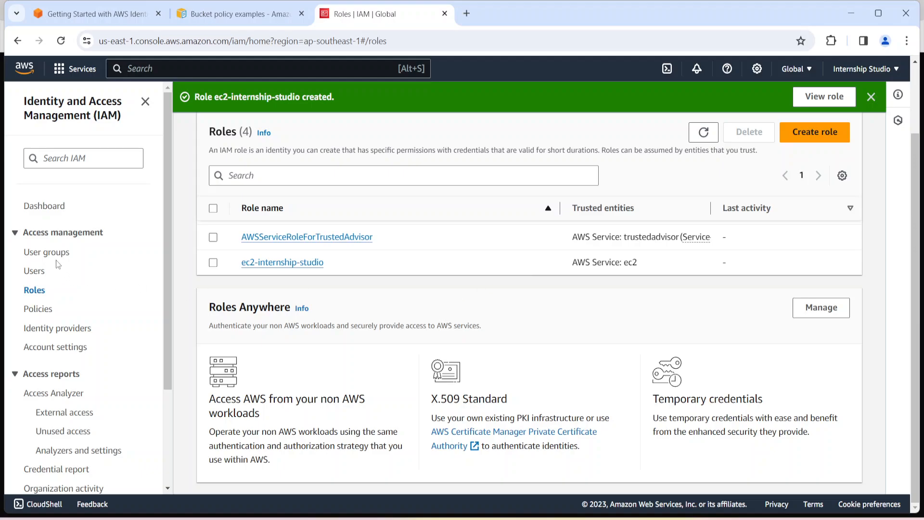
- Search the IAM policies for s3 and open the AmazonS3FullAccess policy
click(44, 314)
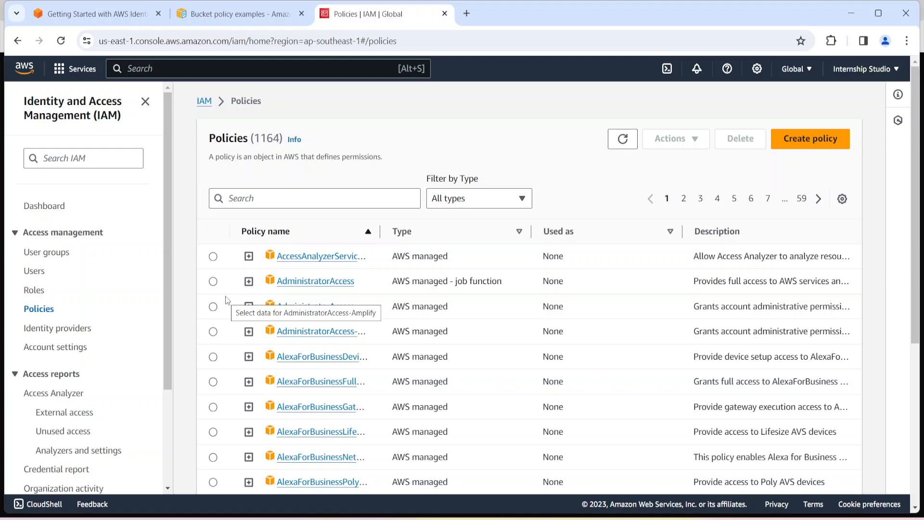
scroll(316, 373, down, 2)
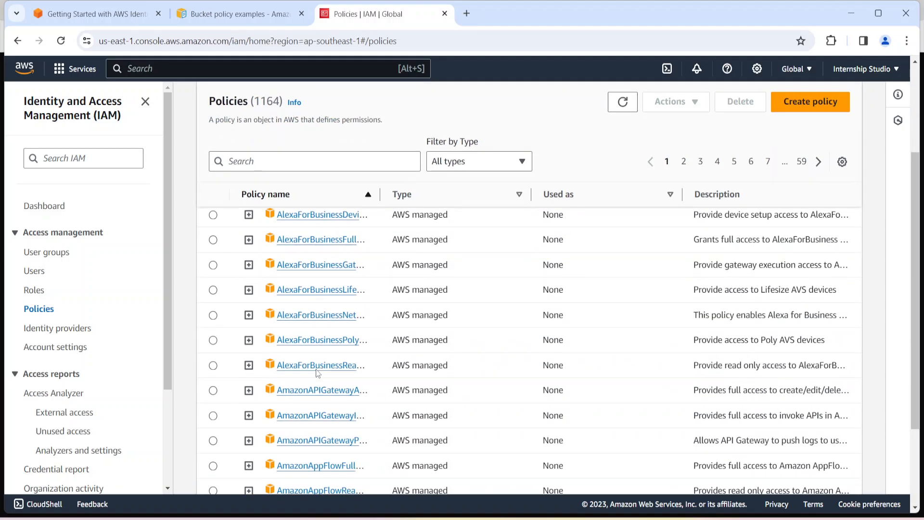
scroll(316, 373, up, 2)
click(283, 208)
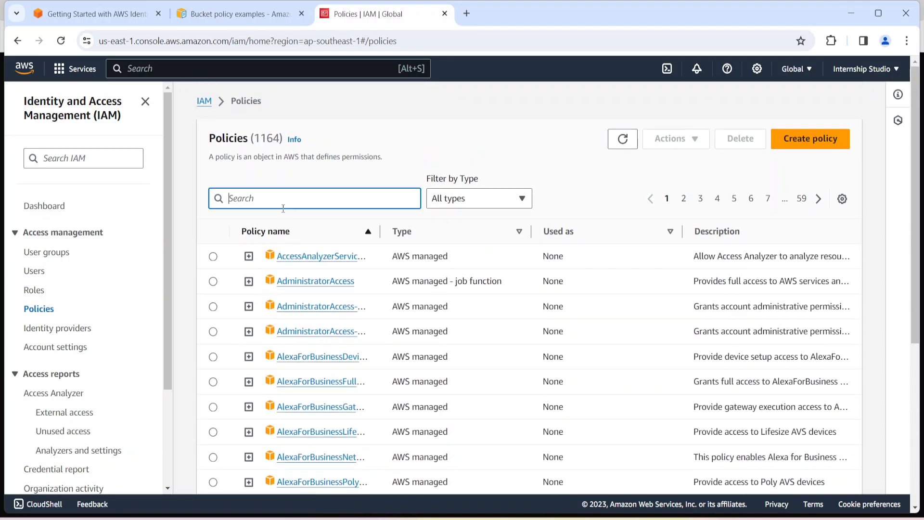
text(s3)
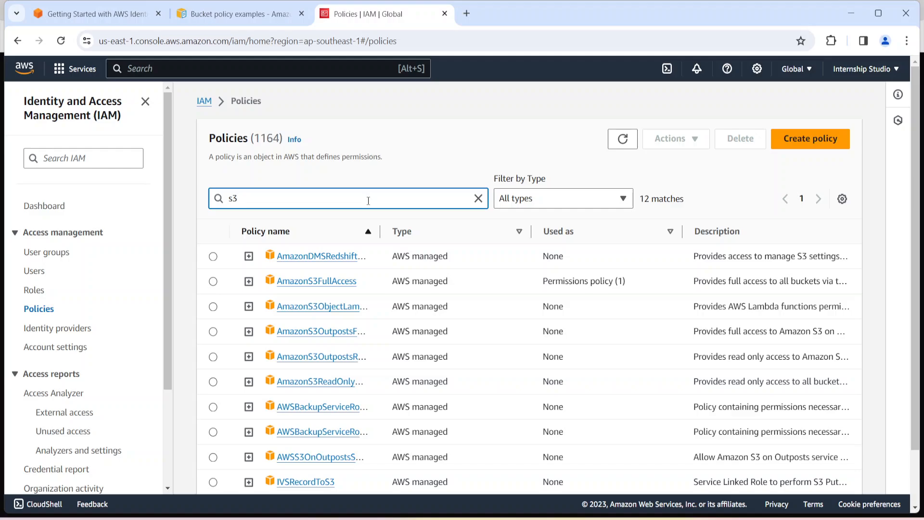
scroll(367, 298, down, 2)
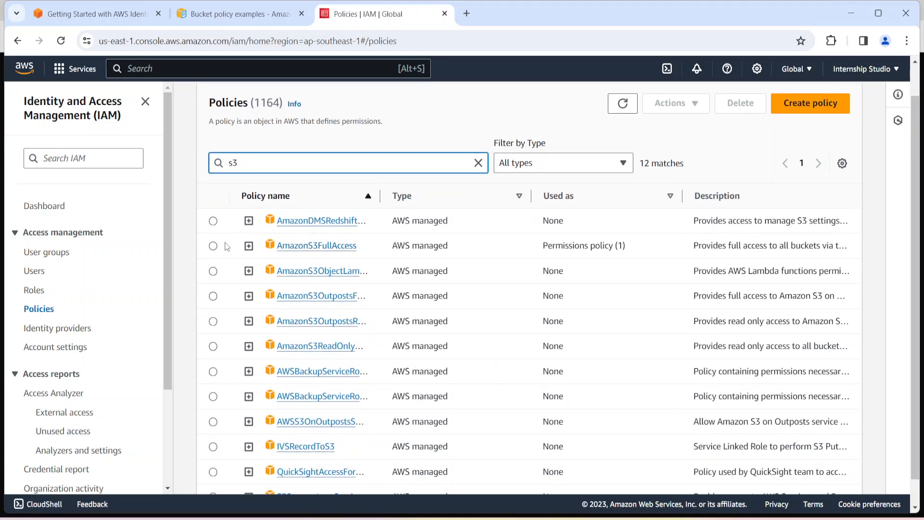
click(308, 247)
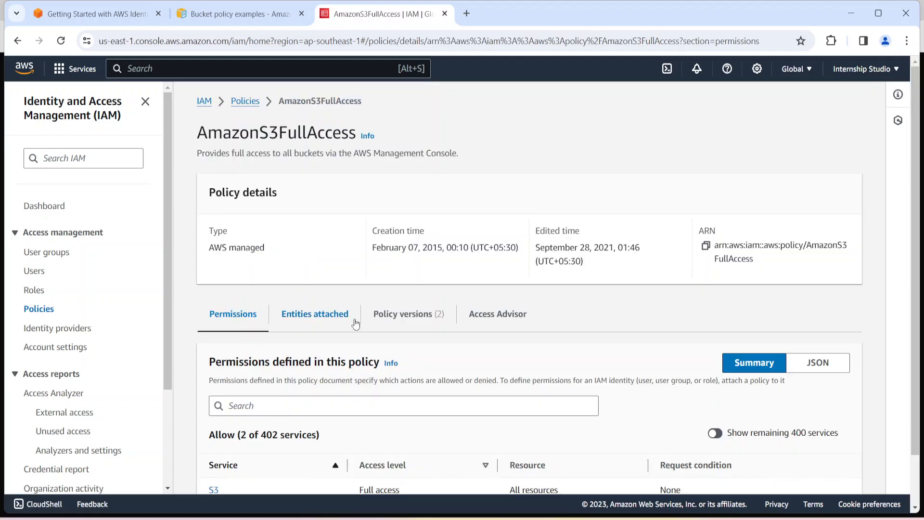
- Examine the S3 service's allowed actions, resources and request conditions in the AmazonS3FullAccess permissions summary
scroll(355, 323, down, 2)
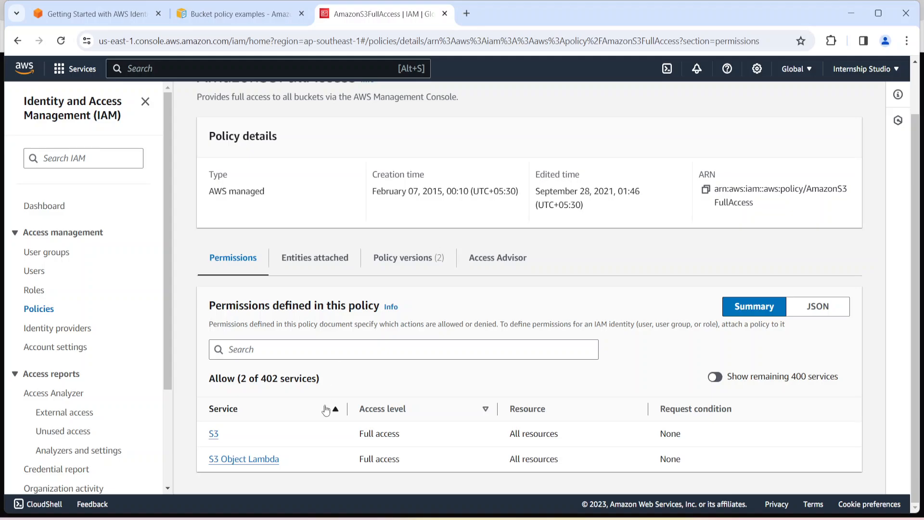
click(213, 435)
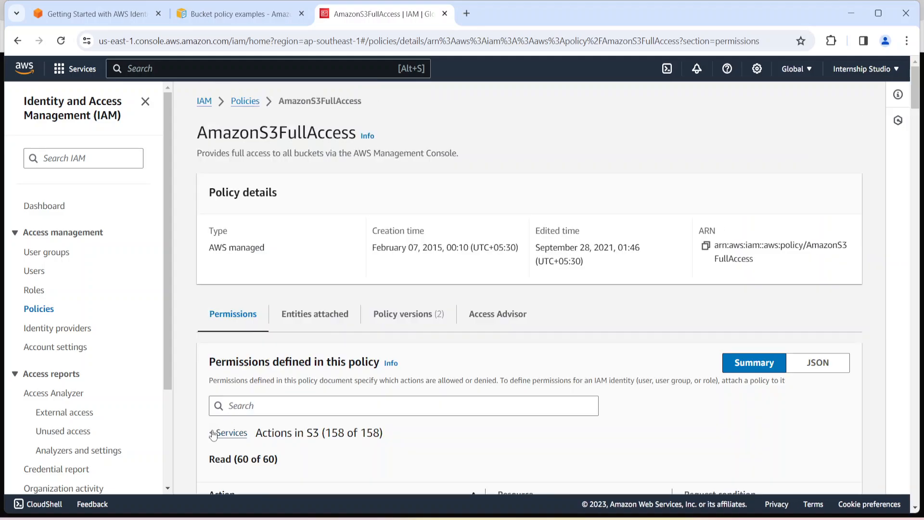
scroll(291, 477, down, 6)
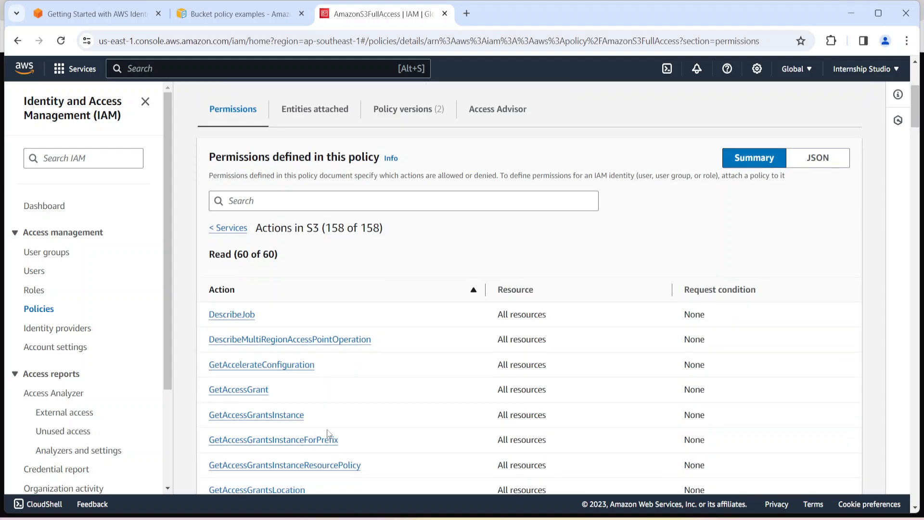
scroll(329, 434, down, 2)
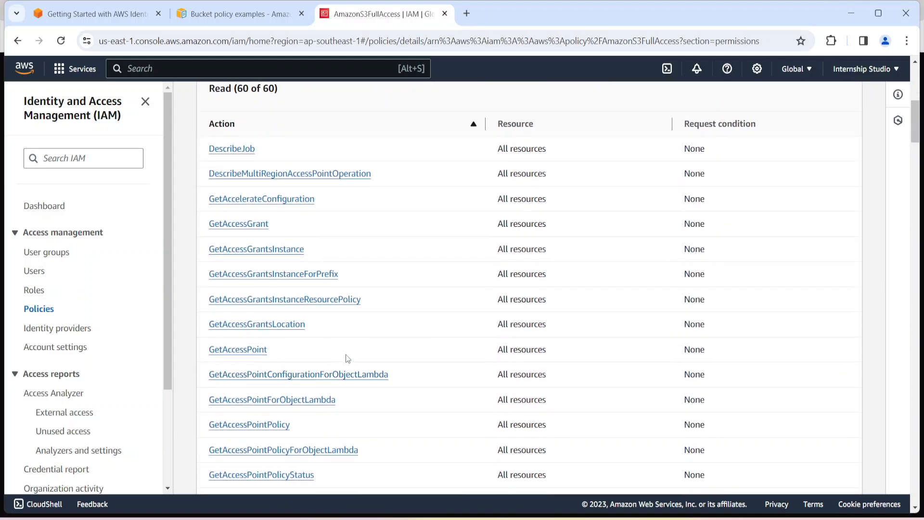
scroll(348, 358, down, 2)
scroll(348, 357, up, 7)
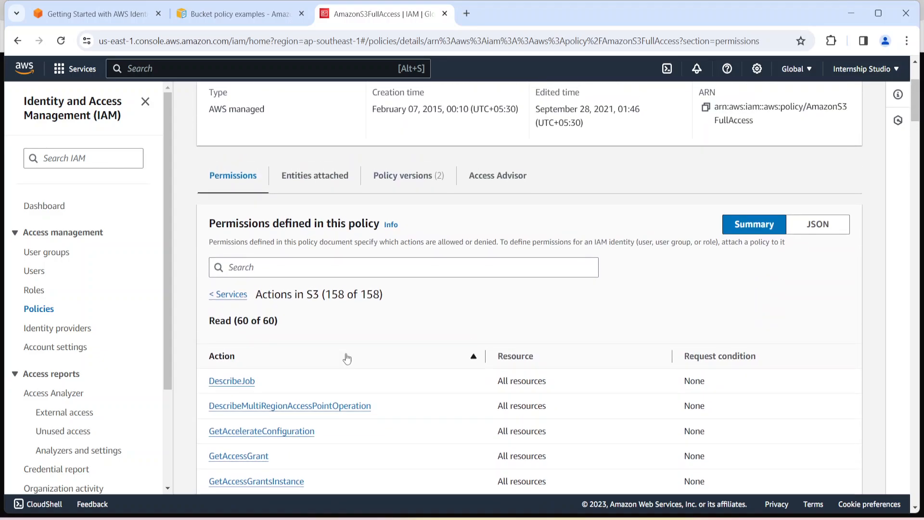
scroll(347, 357, down, 1)
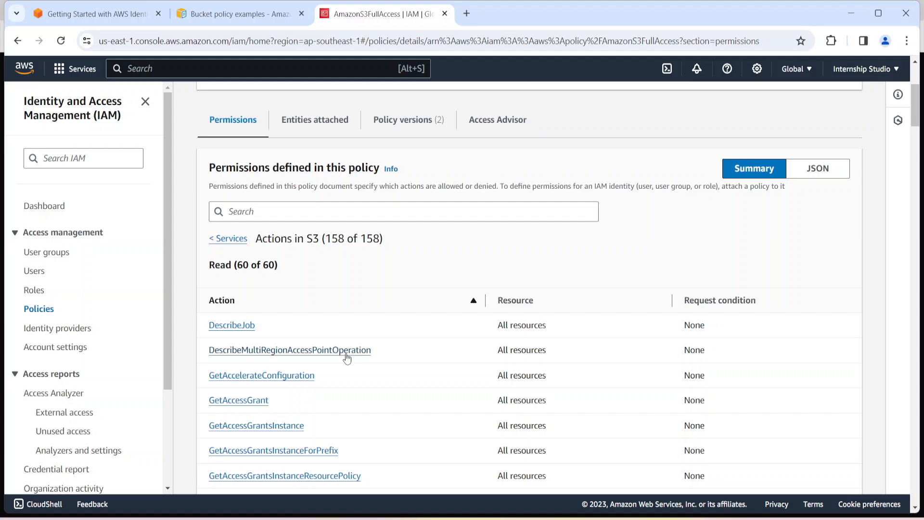
scroll(348, 357, up, 3)
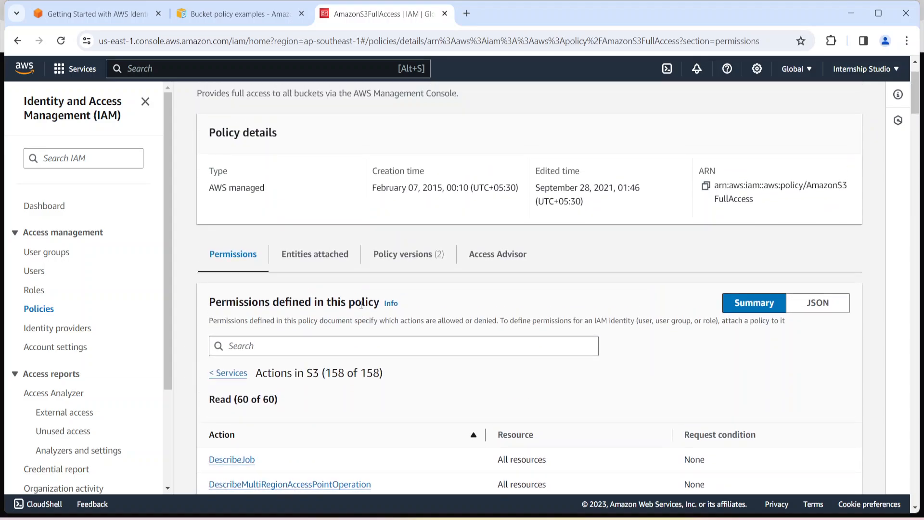
scroll(608, 368, down, 4)
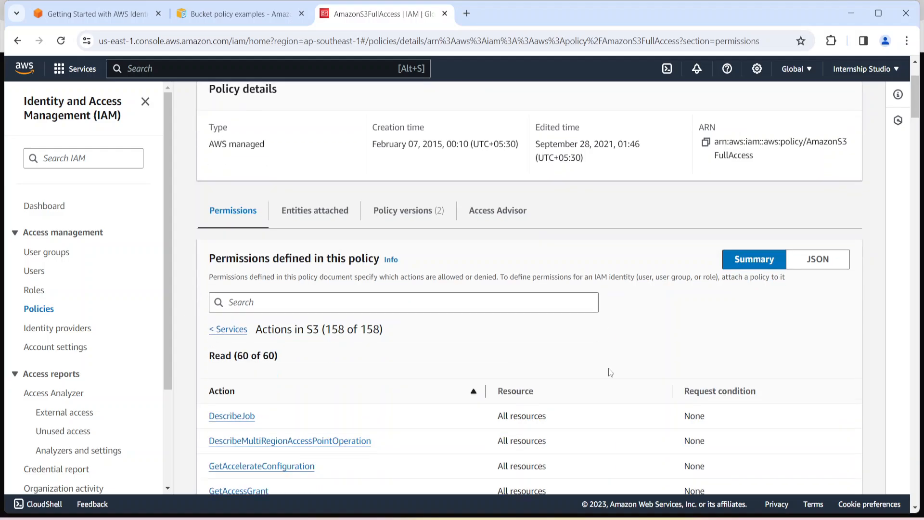
scroll(697, 232, up, 2)
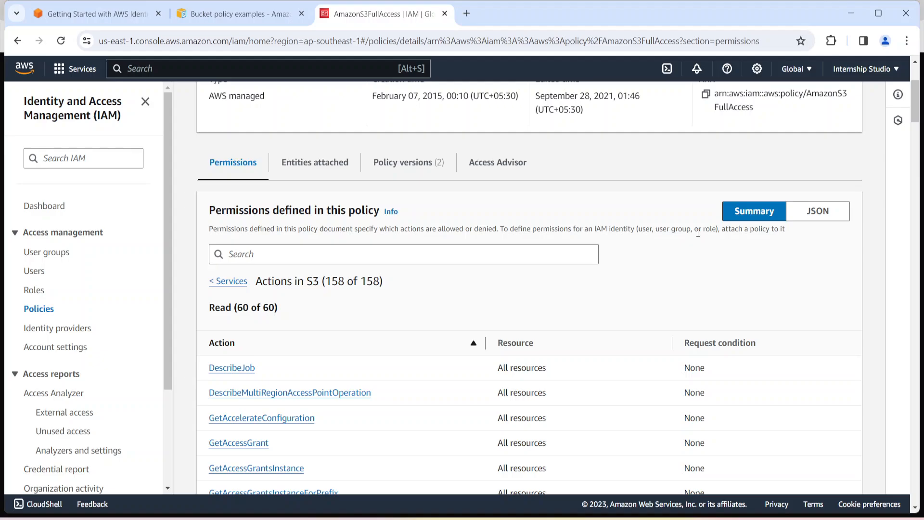
scroll(676, 329, down, 6)
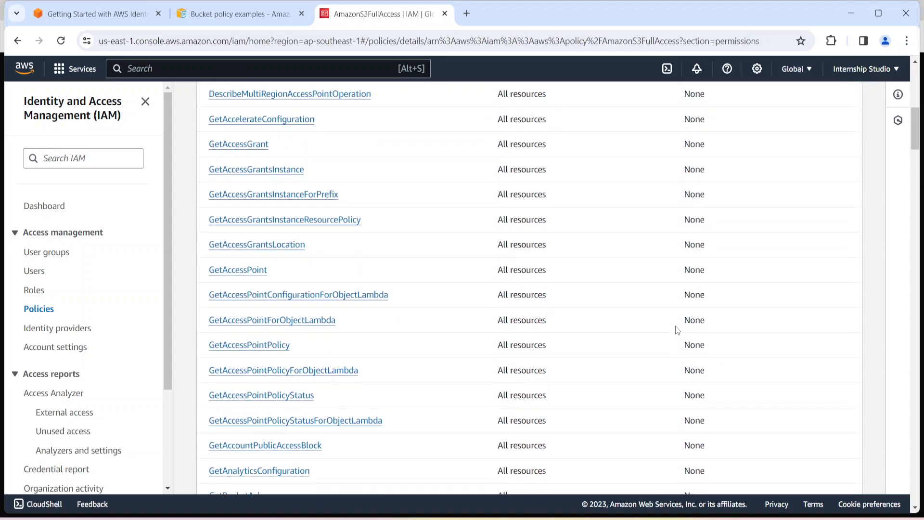
scroll(675, 326, up, 5)
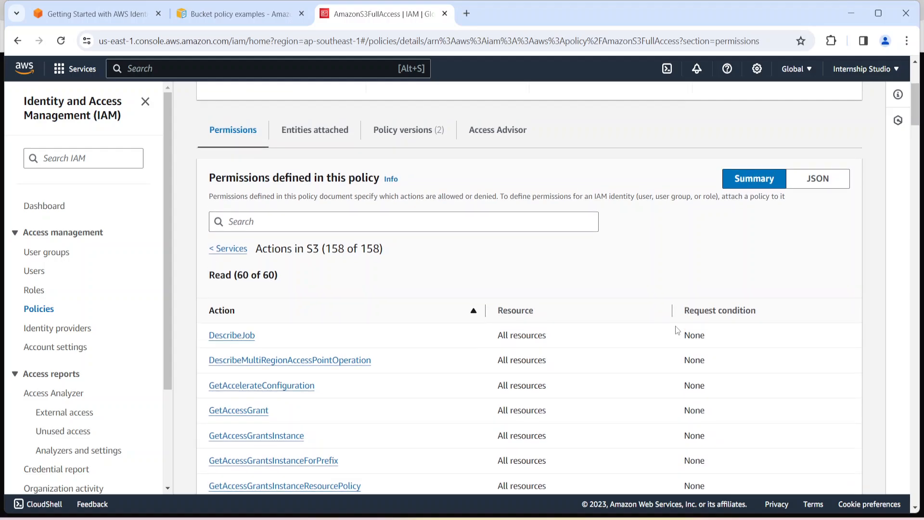
- Show the AmazonS3FullAccess permissions as JSON and examine the policy's version, effect, actions and resource
click(817, 177)
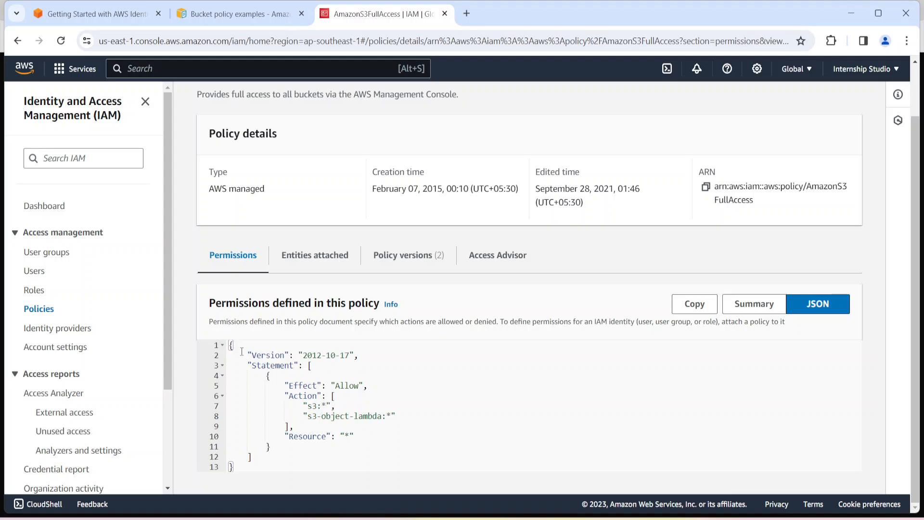
drag(241, 351, 317, 458)
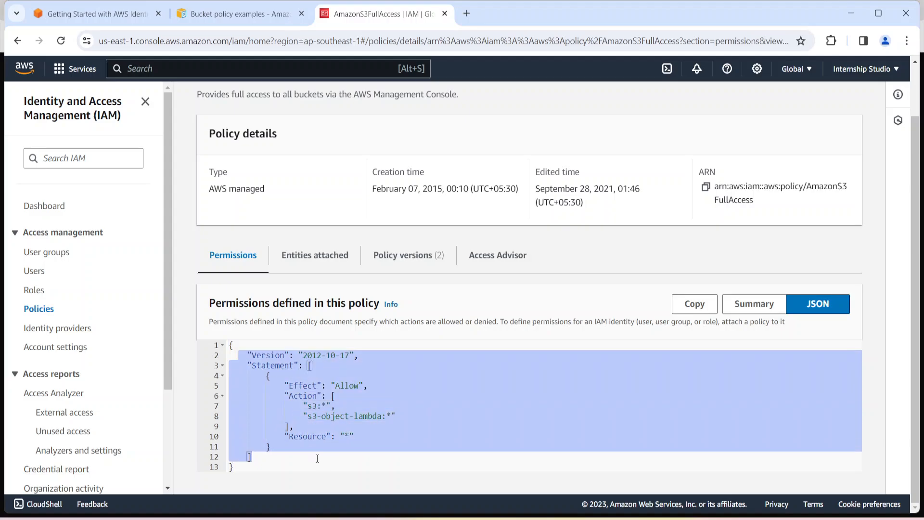
click(352, 456)
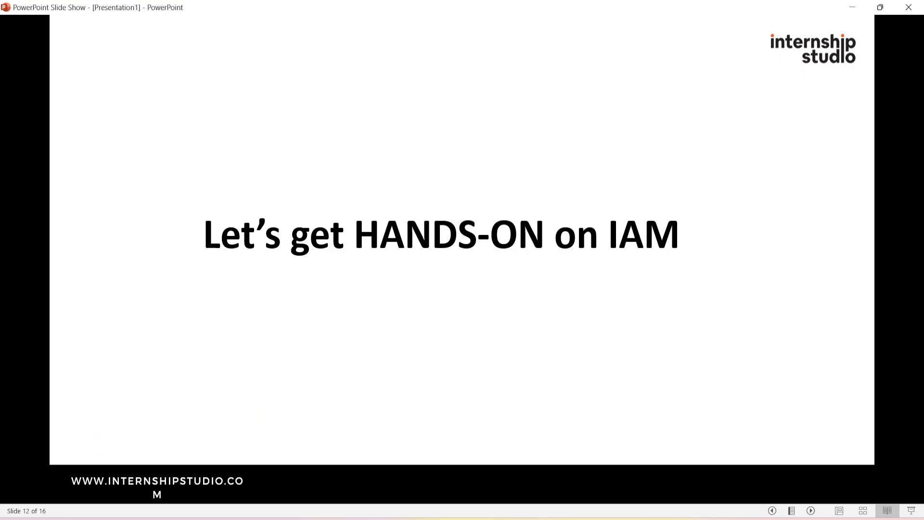
click(531, 300)
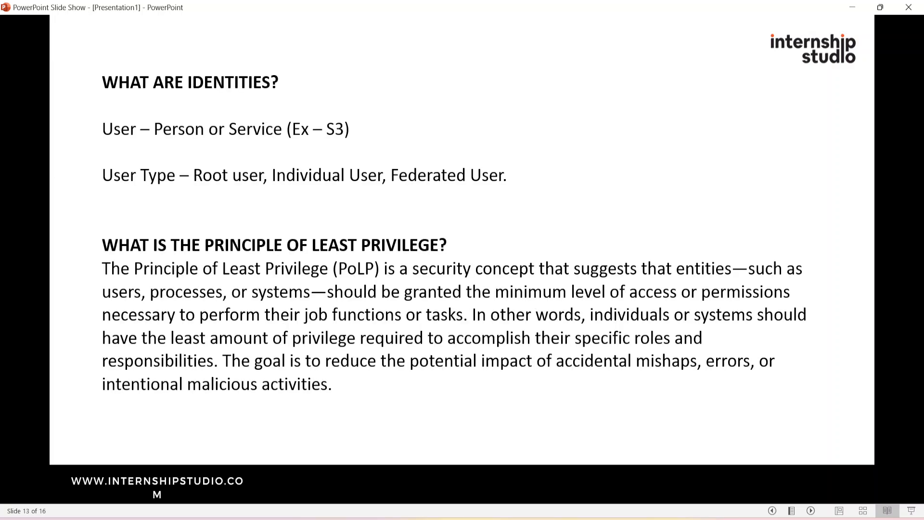